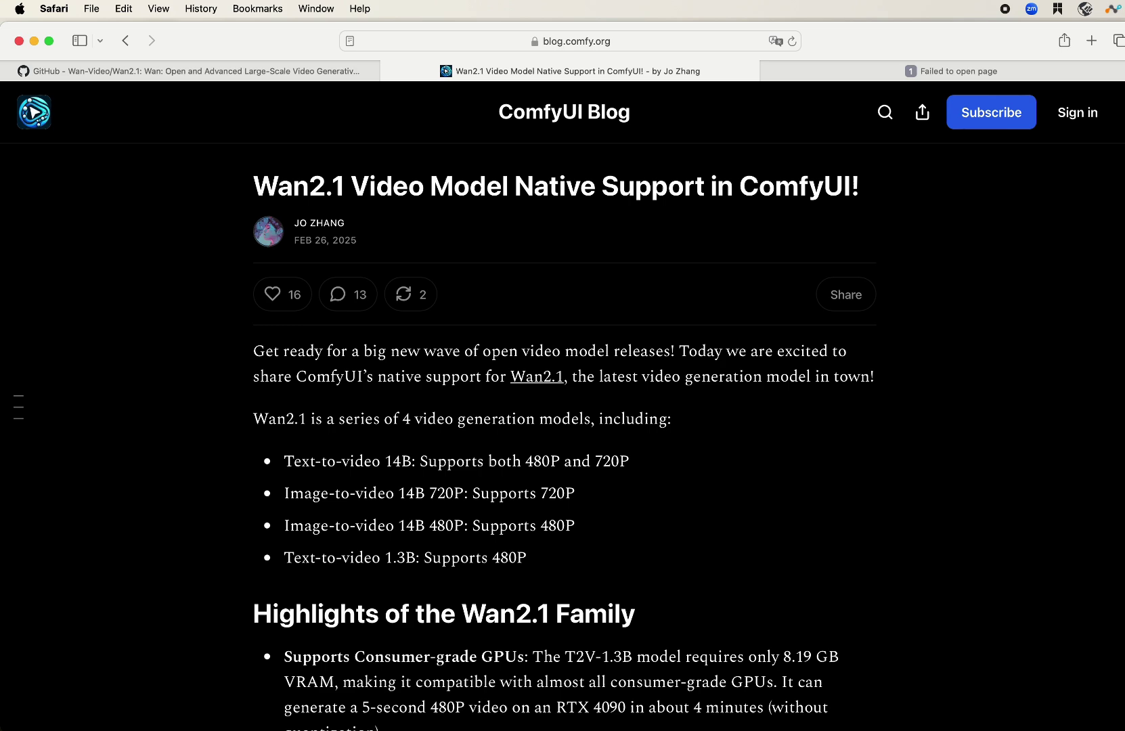
# Scroll the blog post down to the Highlights list and the Get Started in ComfyUI image.
pyautogui.scroll(-10, 565, 407)
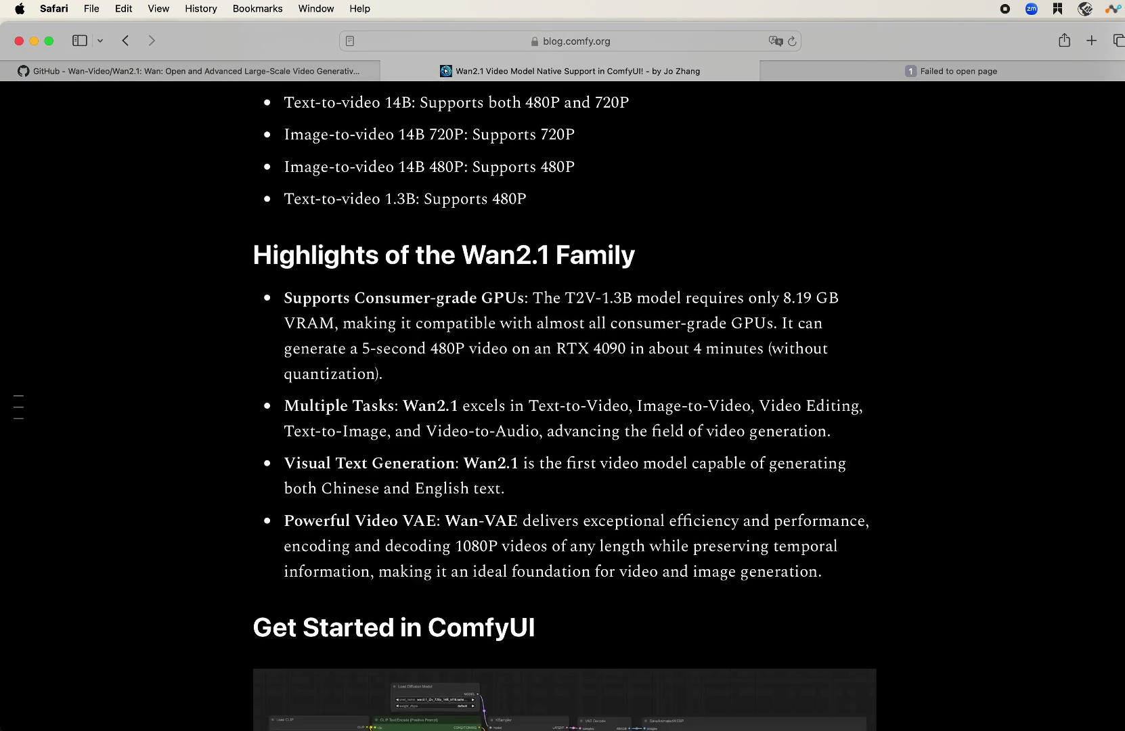
pyautogui.scroll(-1, 565, 407)
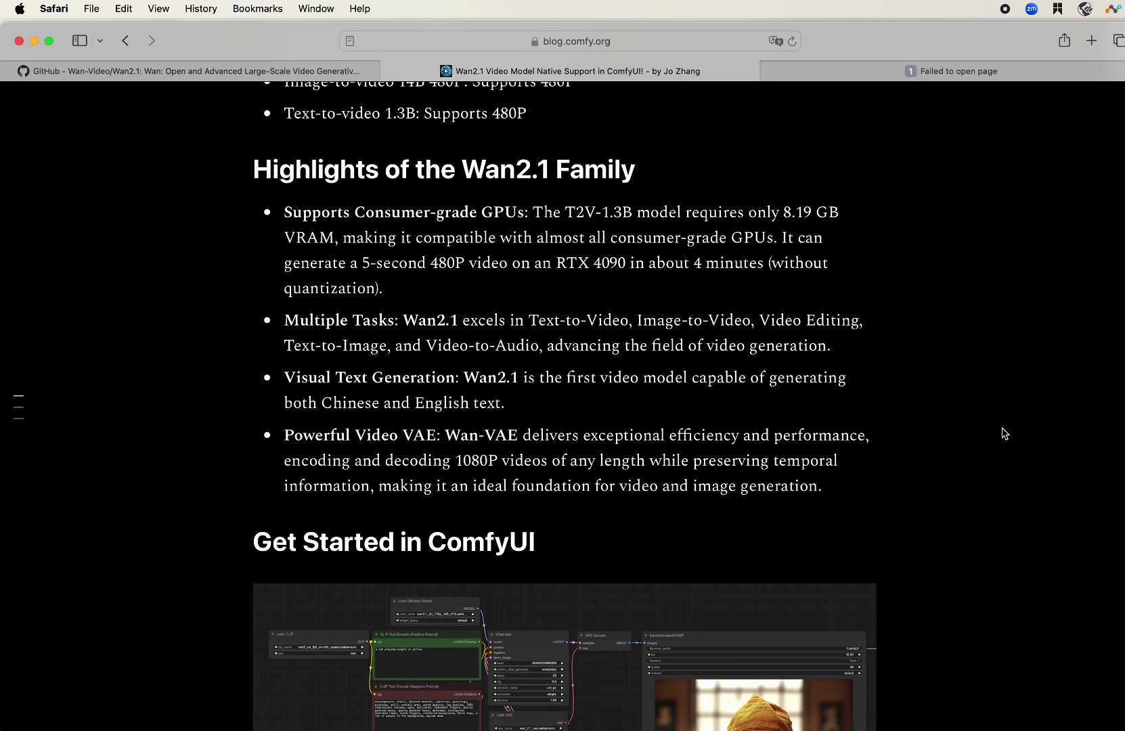
pyautogui.scroll(-2, 1005, 433)
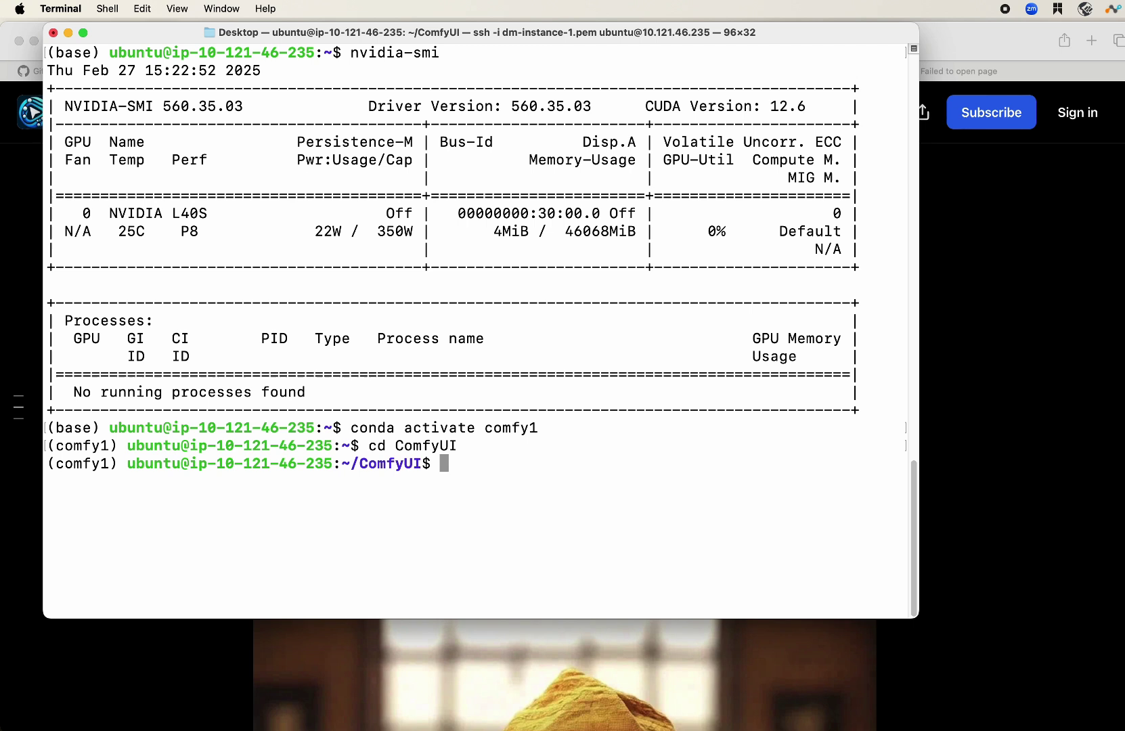
# Run git pull in the remote ComfyUI folder; it reports already up to date.
pyautogui.write('git pull')
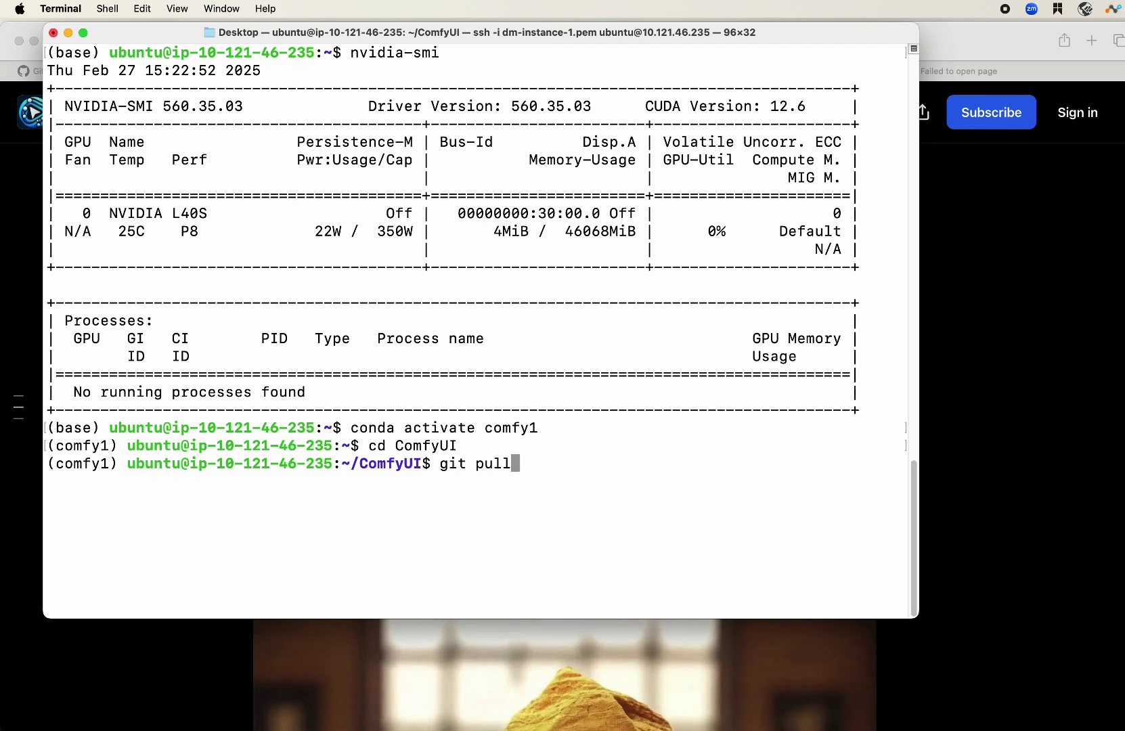
pyautogui.press('Return')
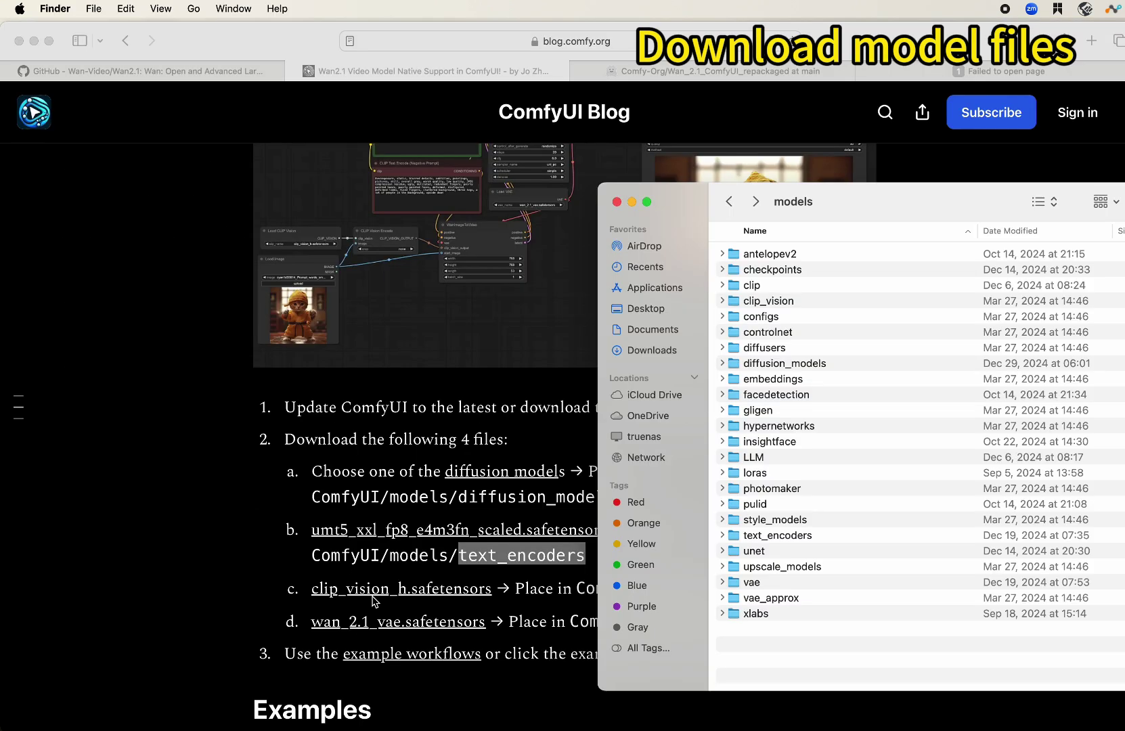
pyautogui.click(763, 302)
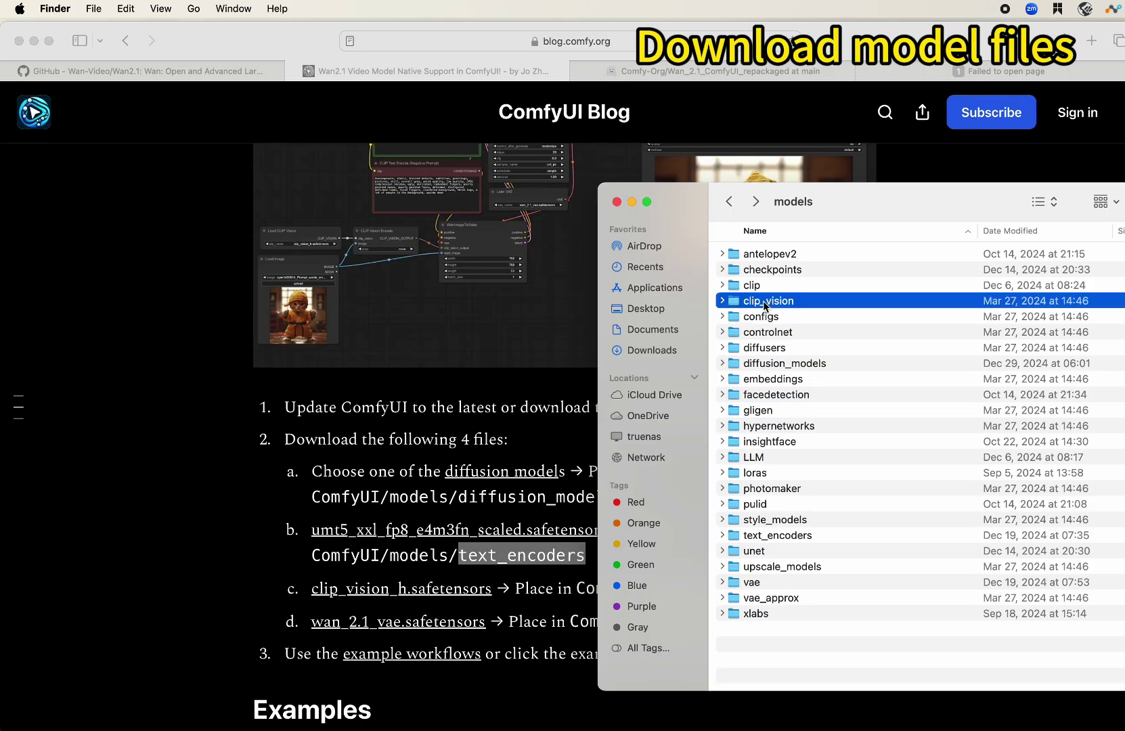
pyautogui.click(770, 290)
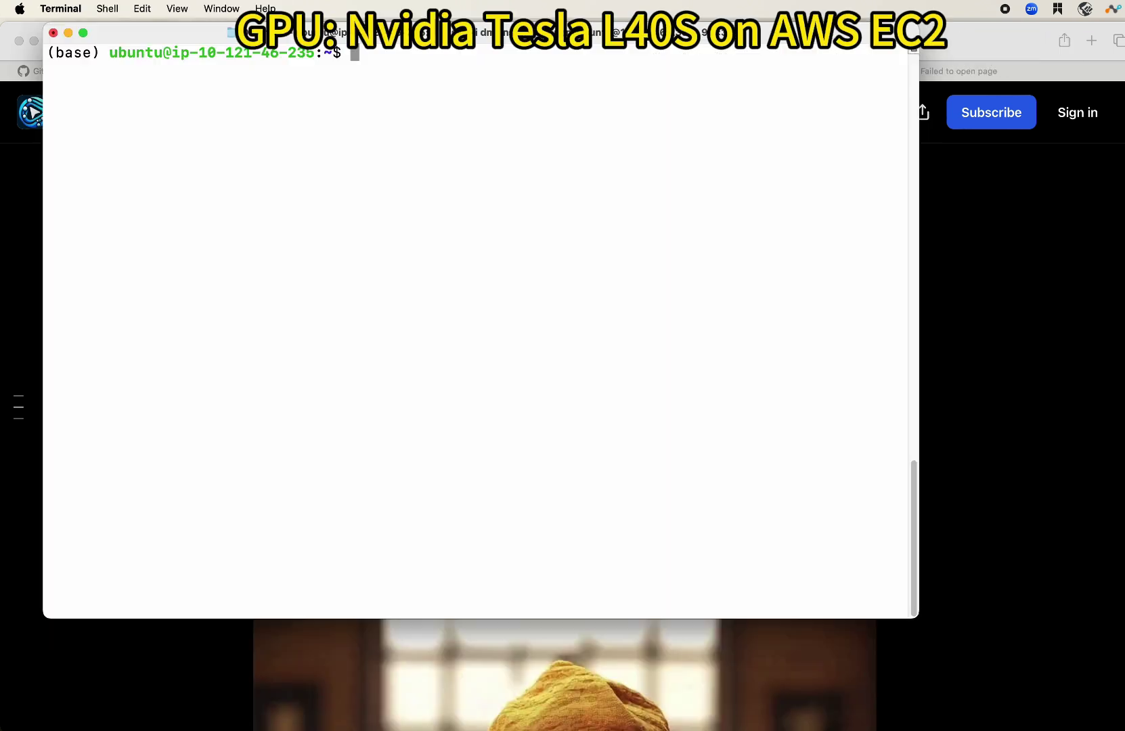
pyautogui.write('nvidia-smi')
pyautogui.press('Return')
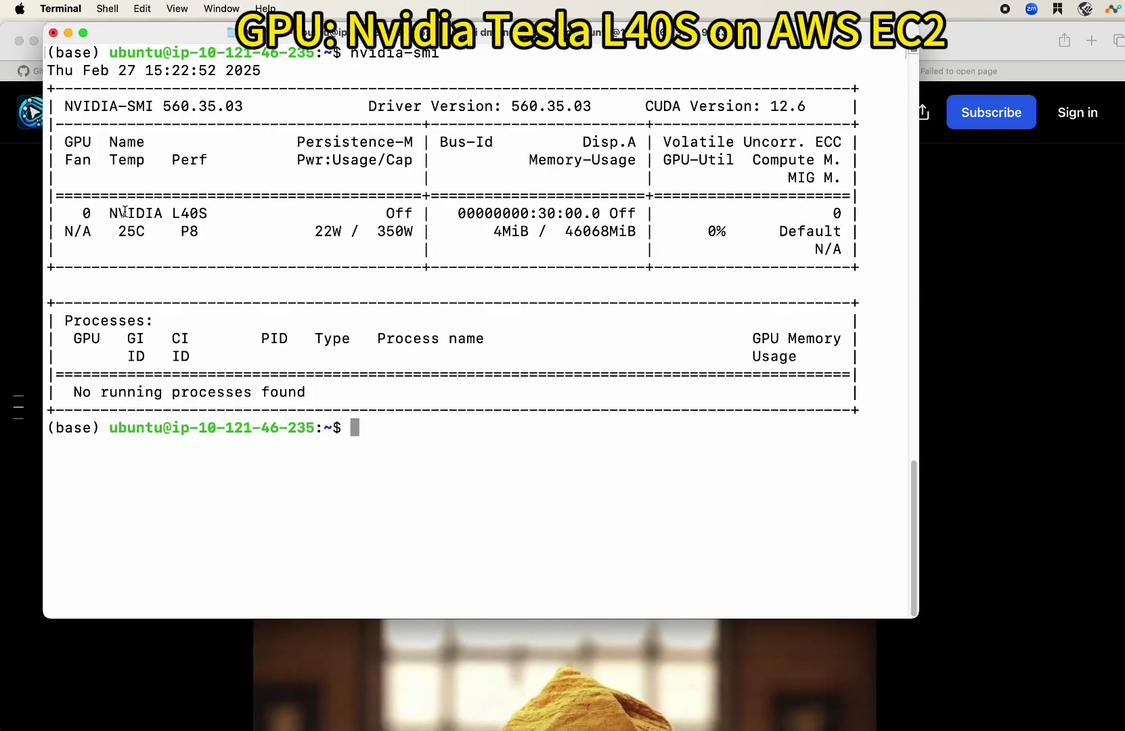
pyautogui.moveTo(171, 214); pyautogui.dragTo(207, 213)
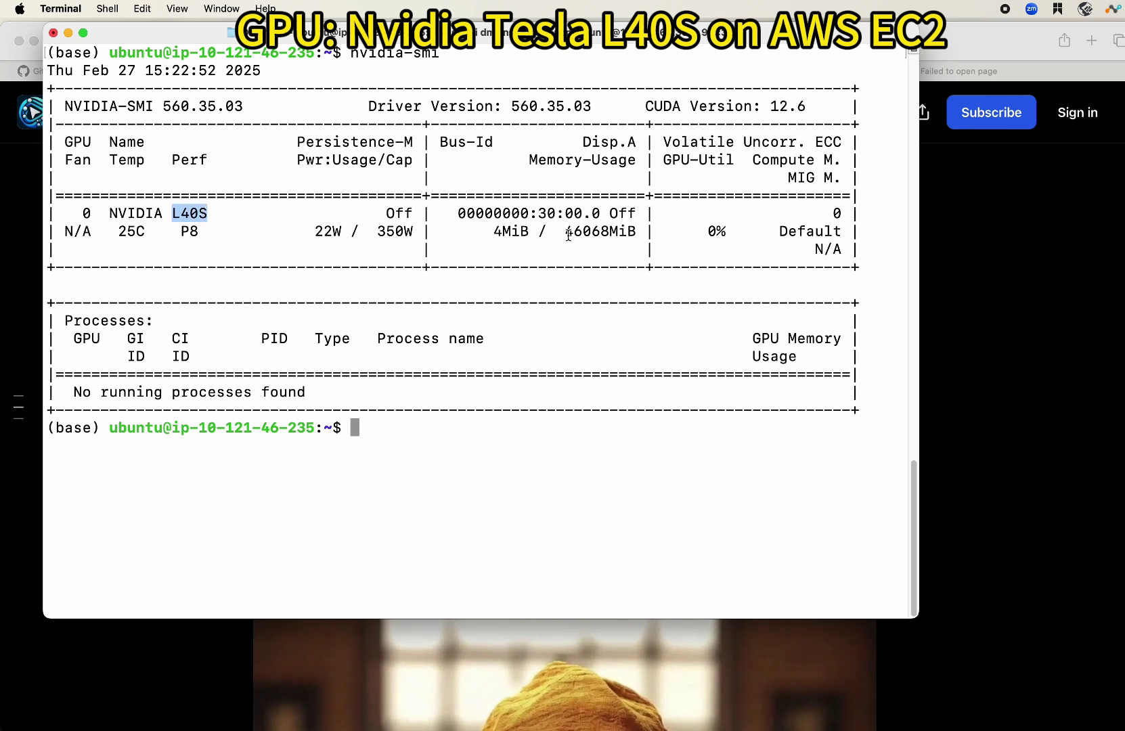
pyautogui.moveTo(566, 233); pyautogui.dragTo(600, 234)
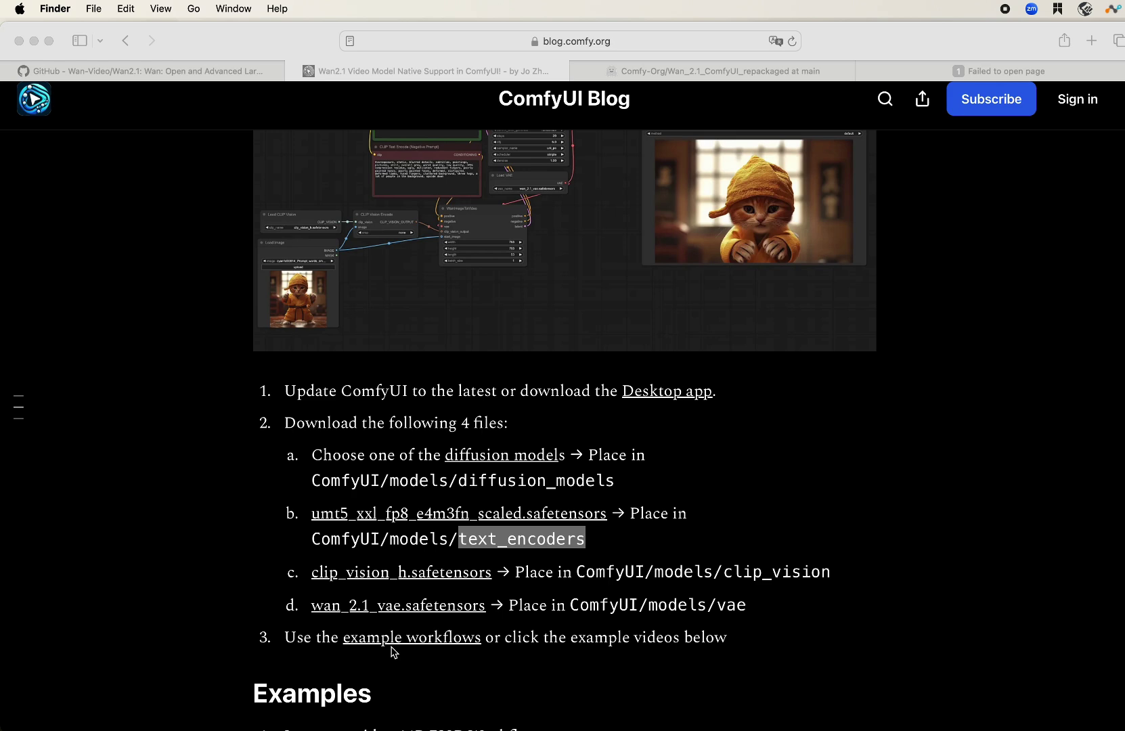
# Open the Wan2.1 example workflows, then launch ComfyUI with python main.py --listen on port 8188.
pyautogui.click(400, 645)
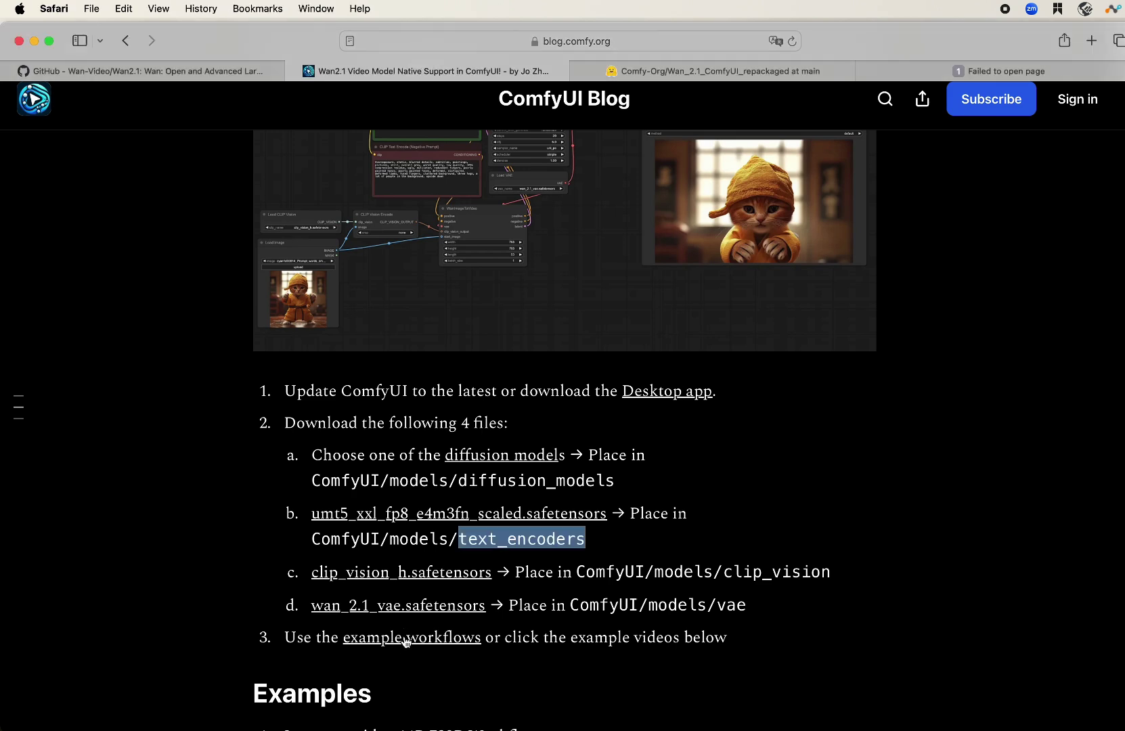
pyautogui.click(403, 640)
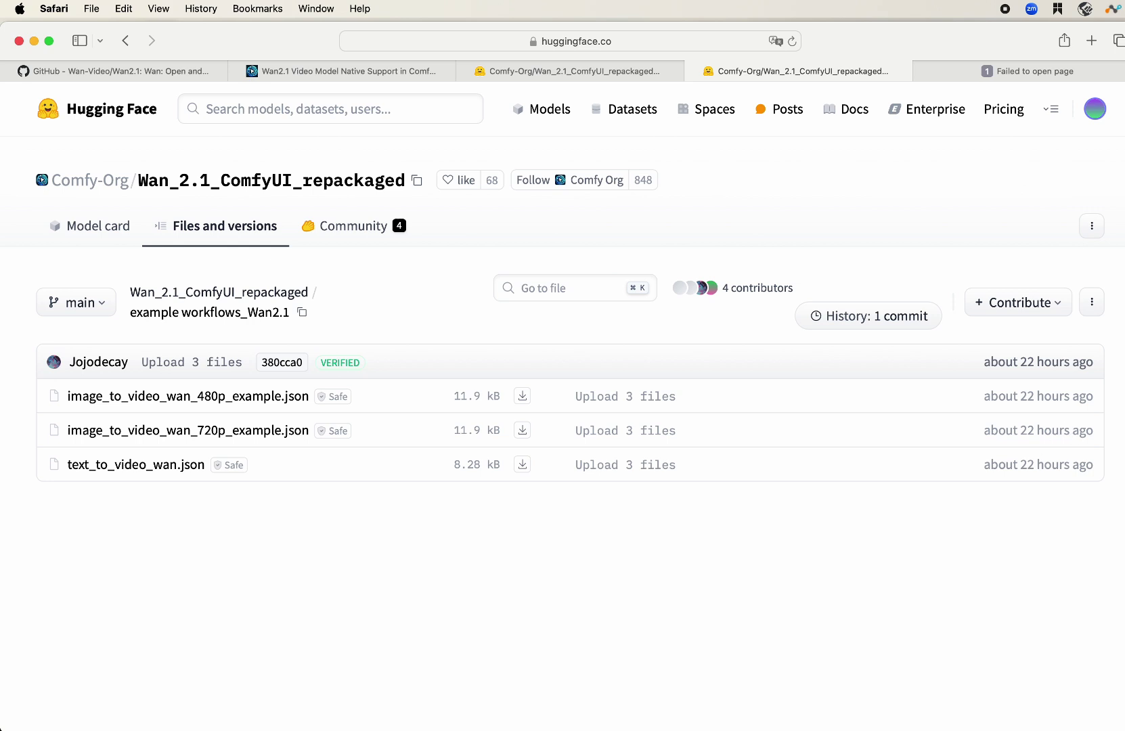
pyautogui.press('super+Tab')
pyautogui.write('python main.py ')
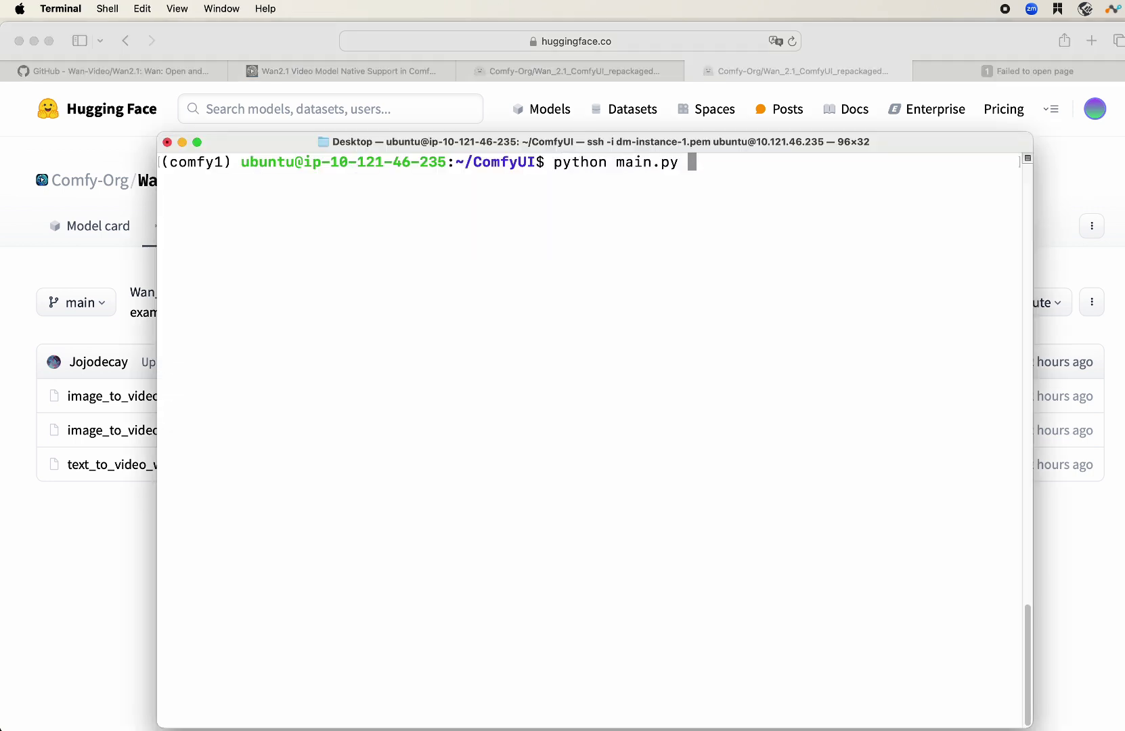
pyautogui.write('--listen')
pyautogui.press('Return')
pyautogui.doubleClick(545, 675)
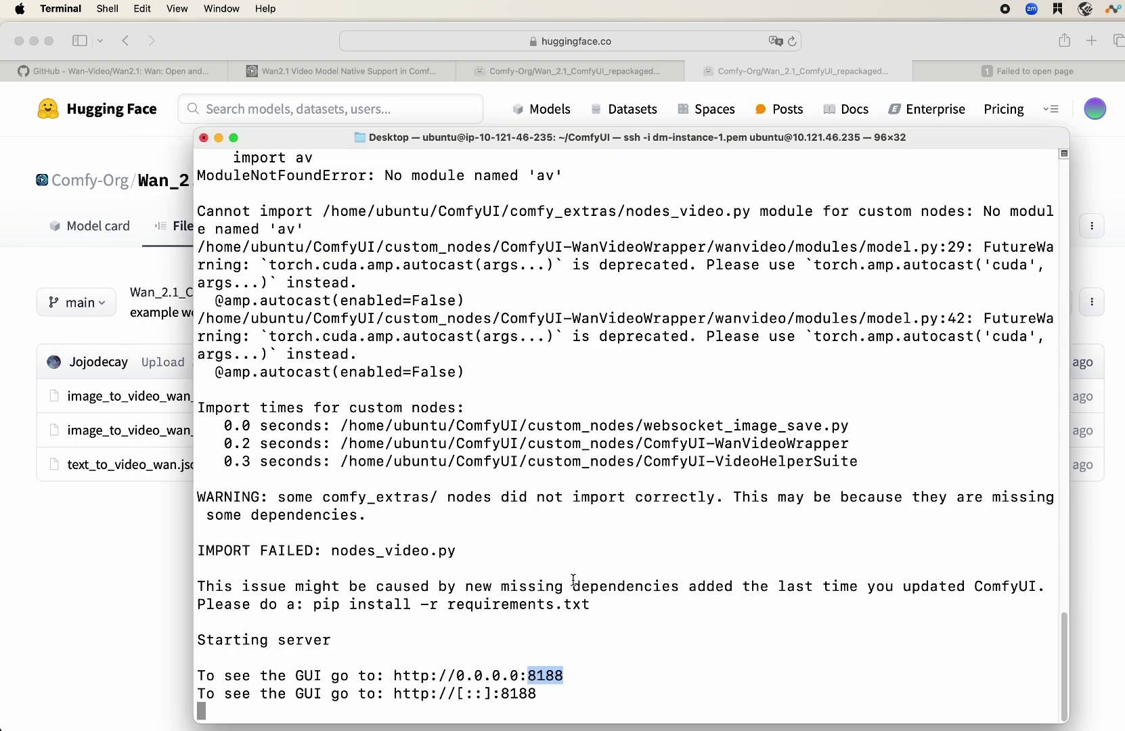
pyautogui.press('super+w')
# Reload 10.121.46.235:8188 in the failed Safari tab so ComfyUI loads.
pyautogui.click(1012, 71)
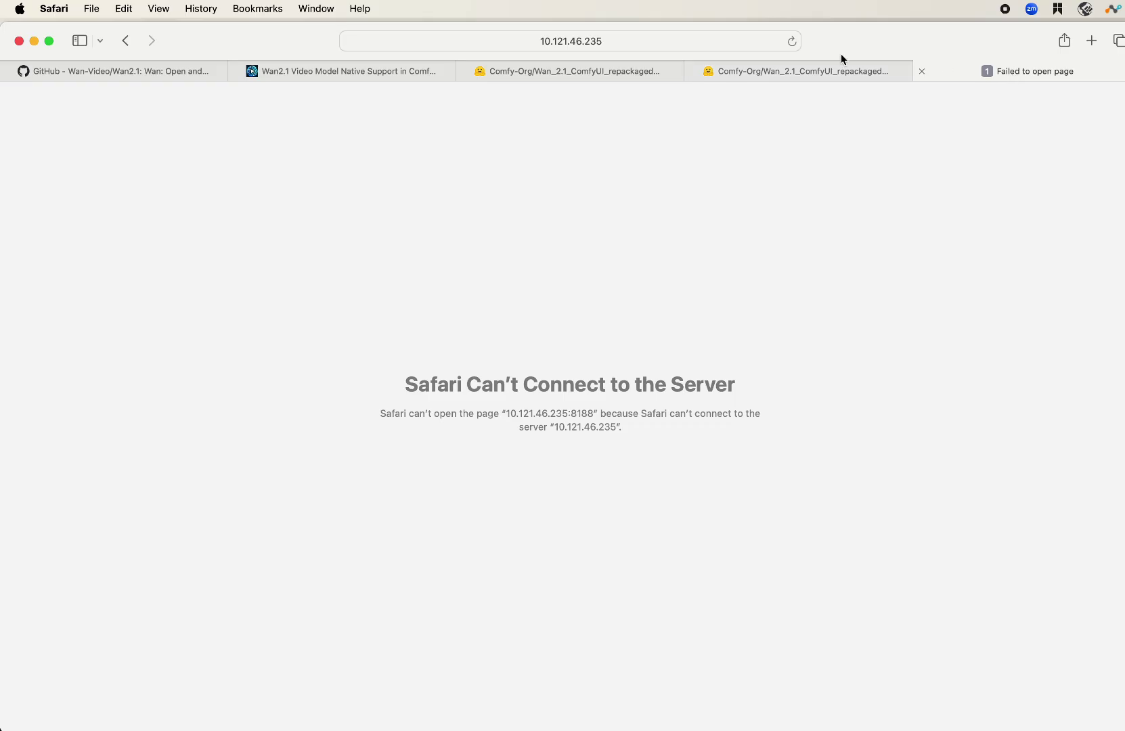
pyautogui.click(631, 44)
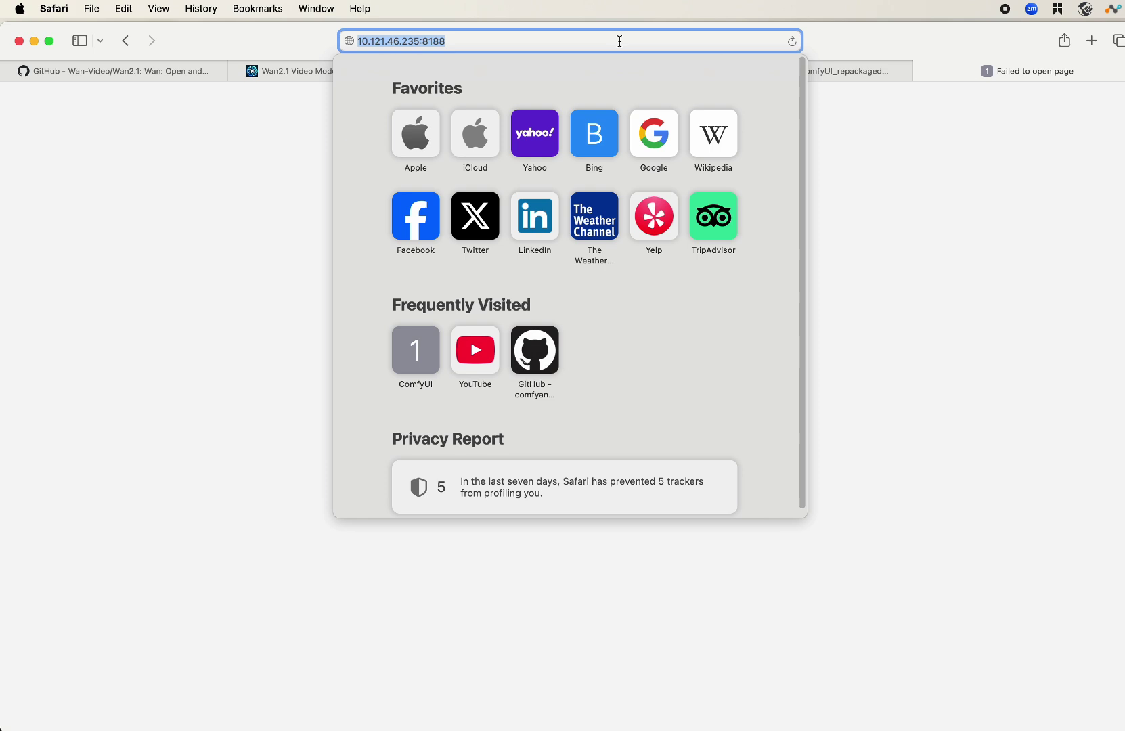
pyautogui.click(546, 40)
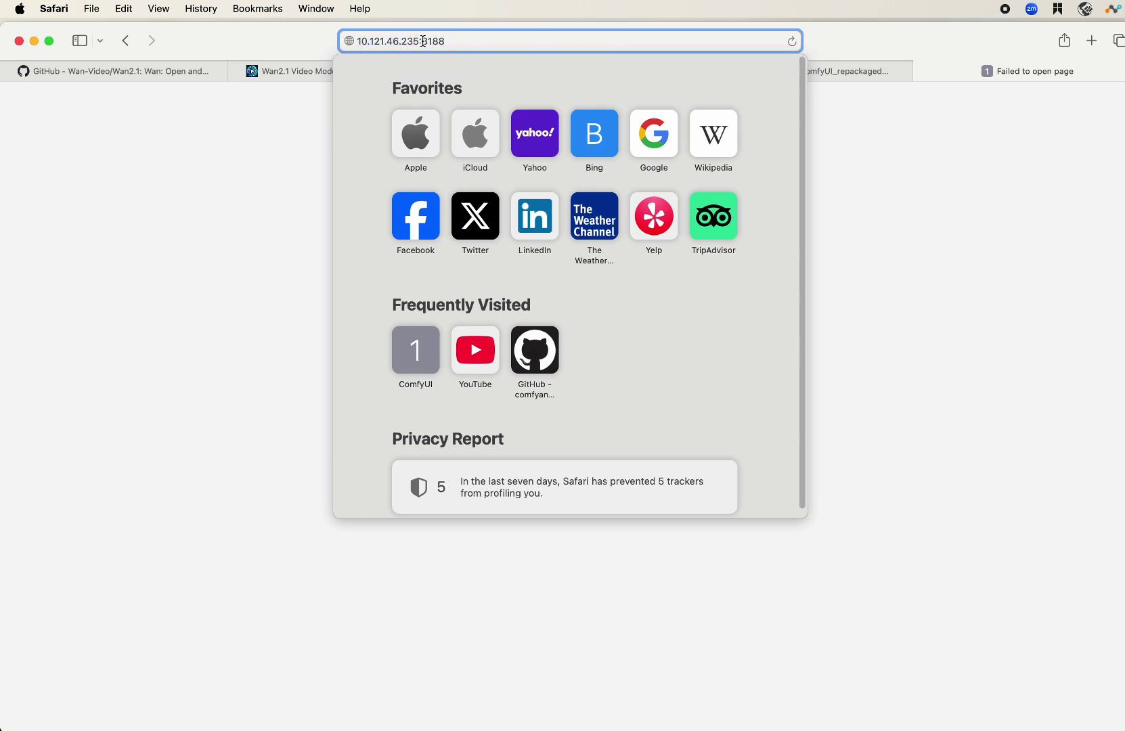
pyautogui.moveTo(423, 41); pyautogui.dragTo(477, 42)
pyautogui.click(477, 41)
pyautogui.press('Return')
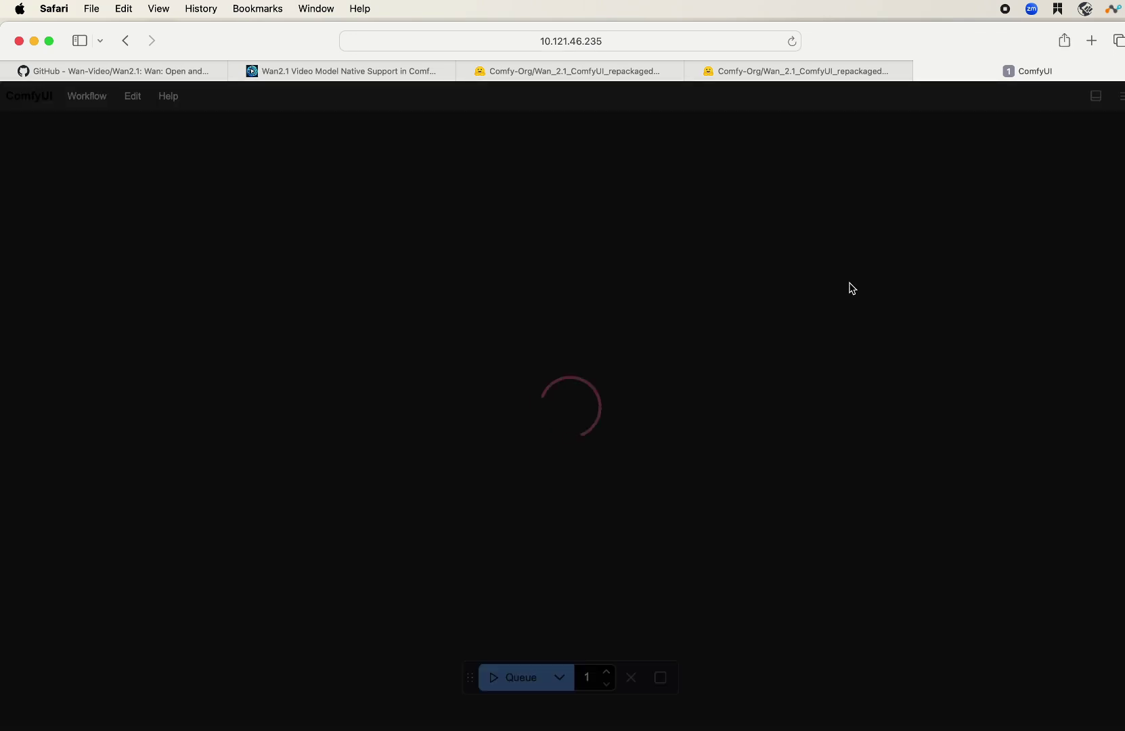
# Drop the Wan2.1 Text-to-video 1.3B 480P workflow JSON from Downloads onto the ComfyUI canvas.
pyautogui.scroll(-5, 442, 329)
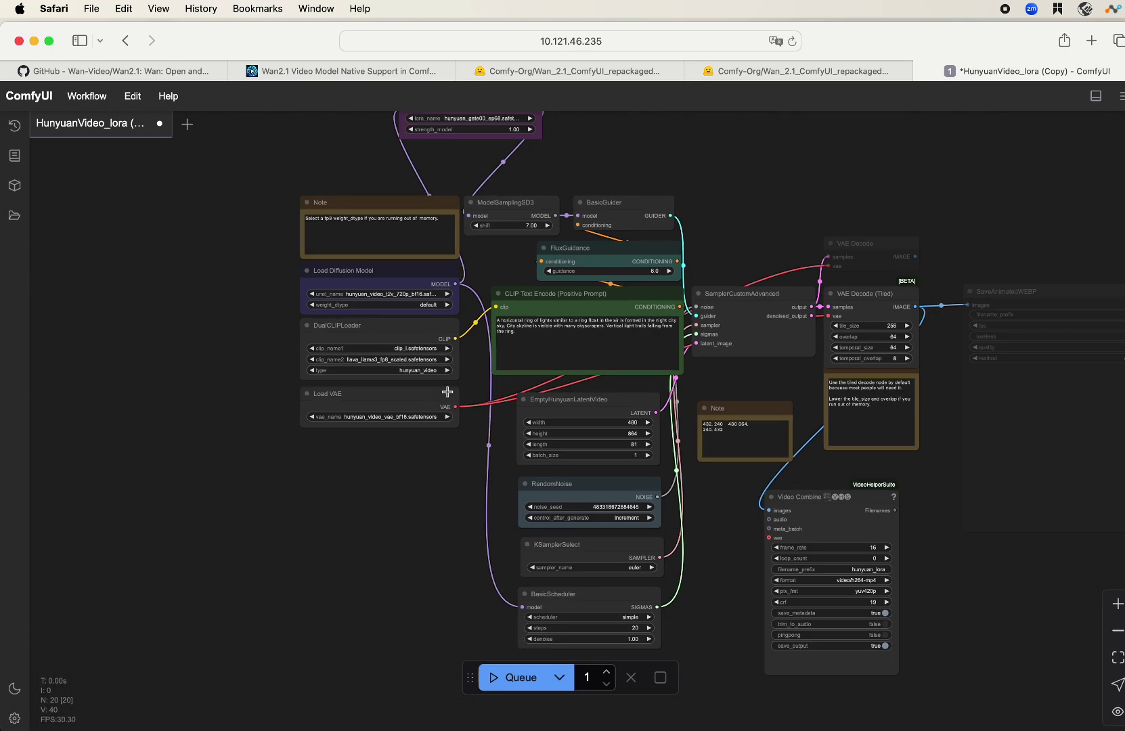
pyautogui.scroll(-3, 447, 392)
pyautogui.moveTo(191, 261); pyautogui.dragTo(128, 261)
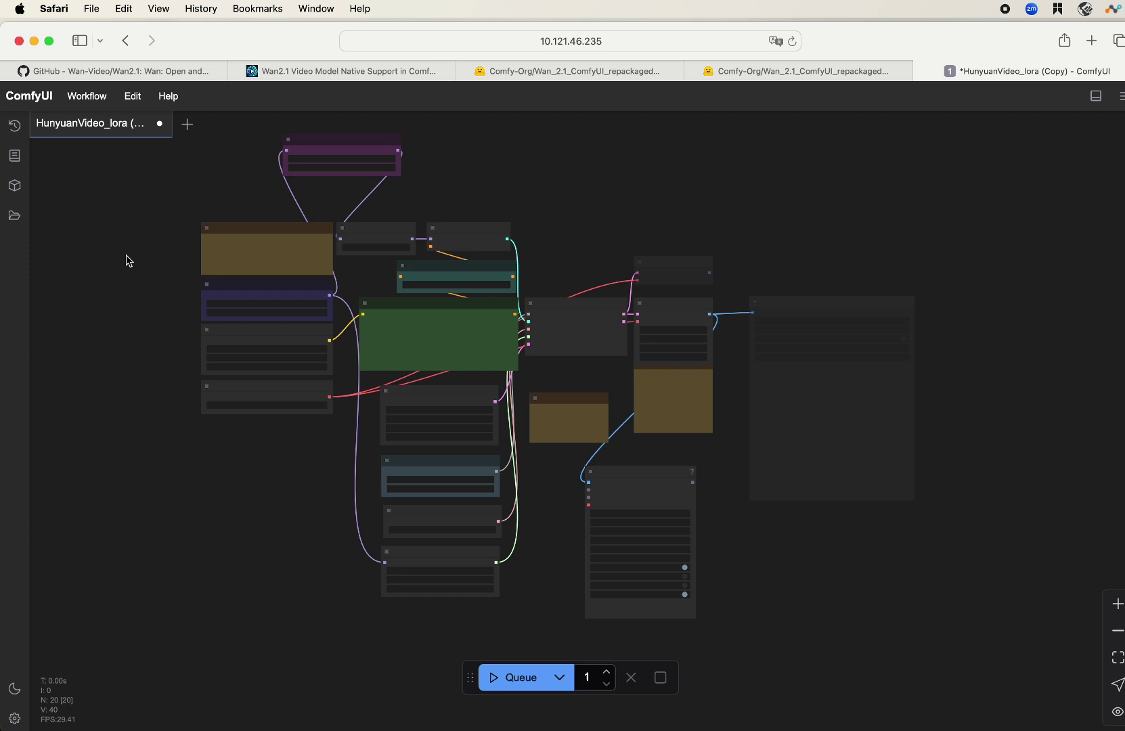
pyautogui.click(654, 730)
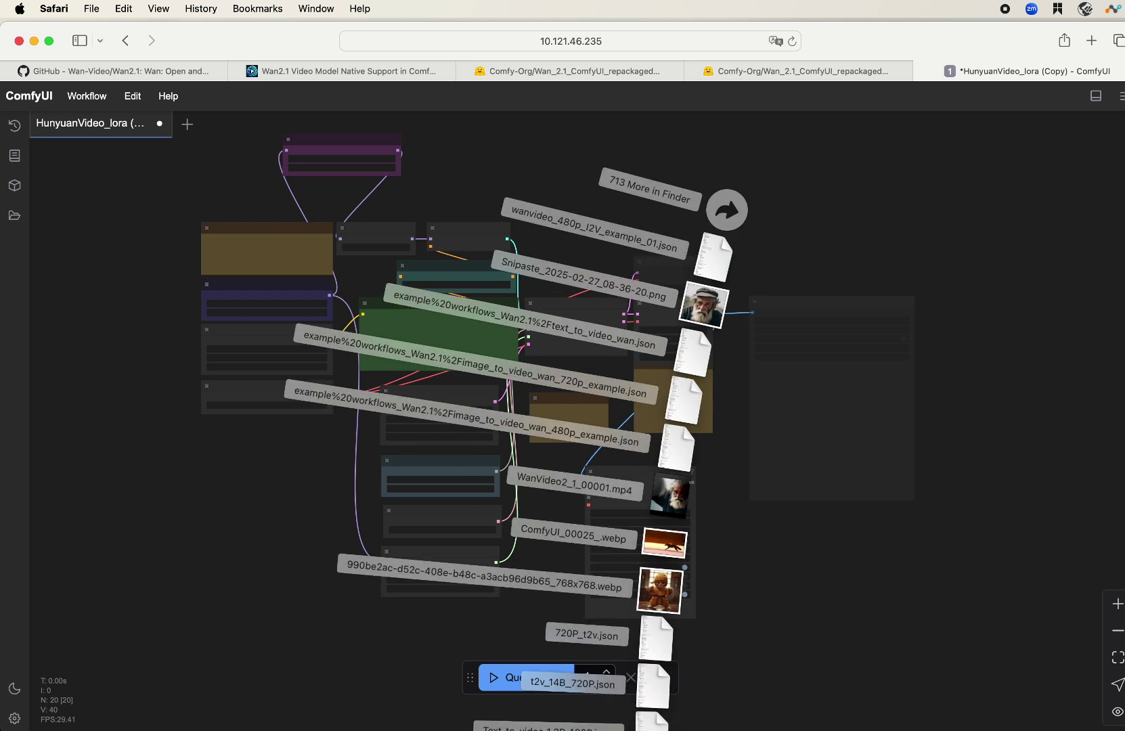
pyautogui.moveTo(685, 400); pyautogui.dragTo(319, 440)
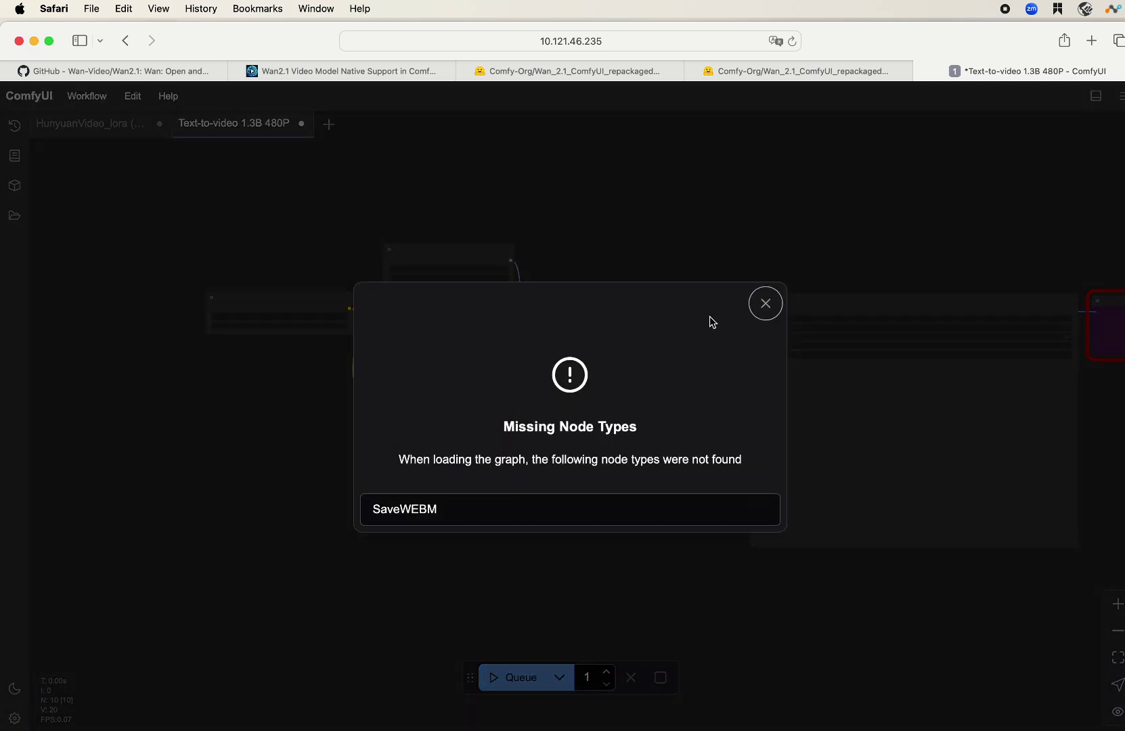
# Dismiss the missing-node warning and spread out the SaveAnimatedWEBP and SaveWEBM nodes near KSampler.
pyautogui.click(766, 313)
pyautogui.scroll(5, 608, 392)
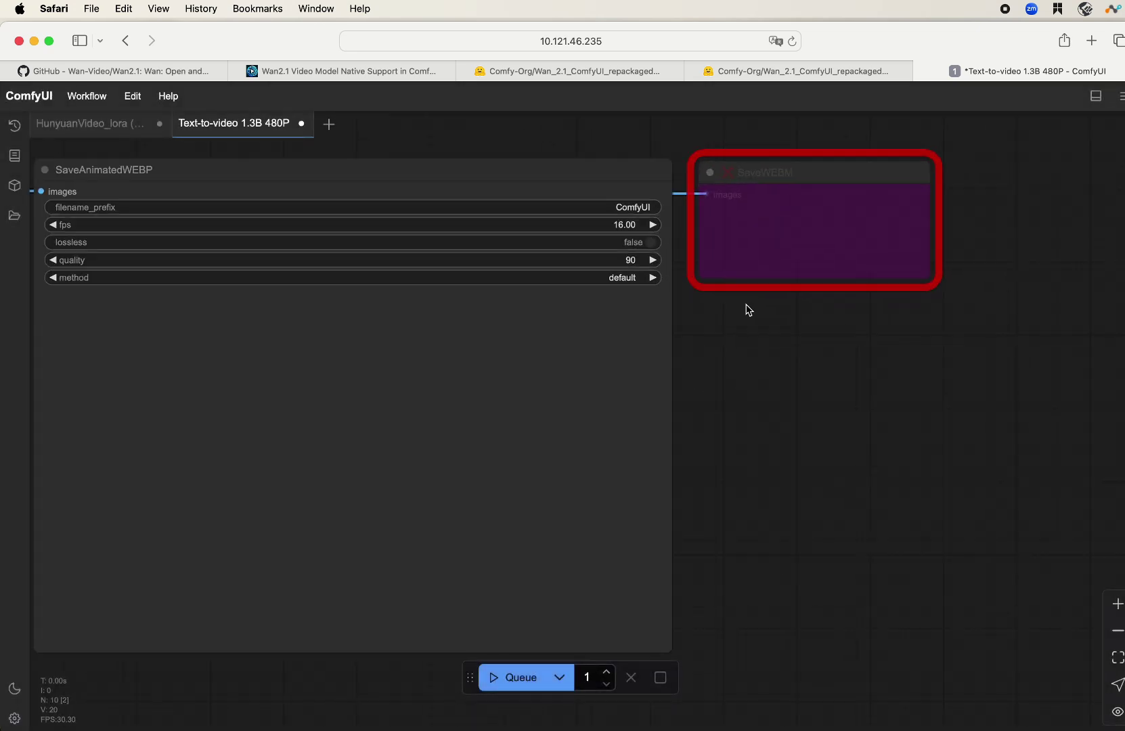
pyautogui.moveTo(590, 176); pyautogui.dragTo(626, 359)
pyautogui.moveTo(687, 242); pyautogui.dragTo(387, 216)
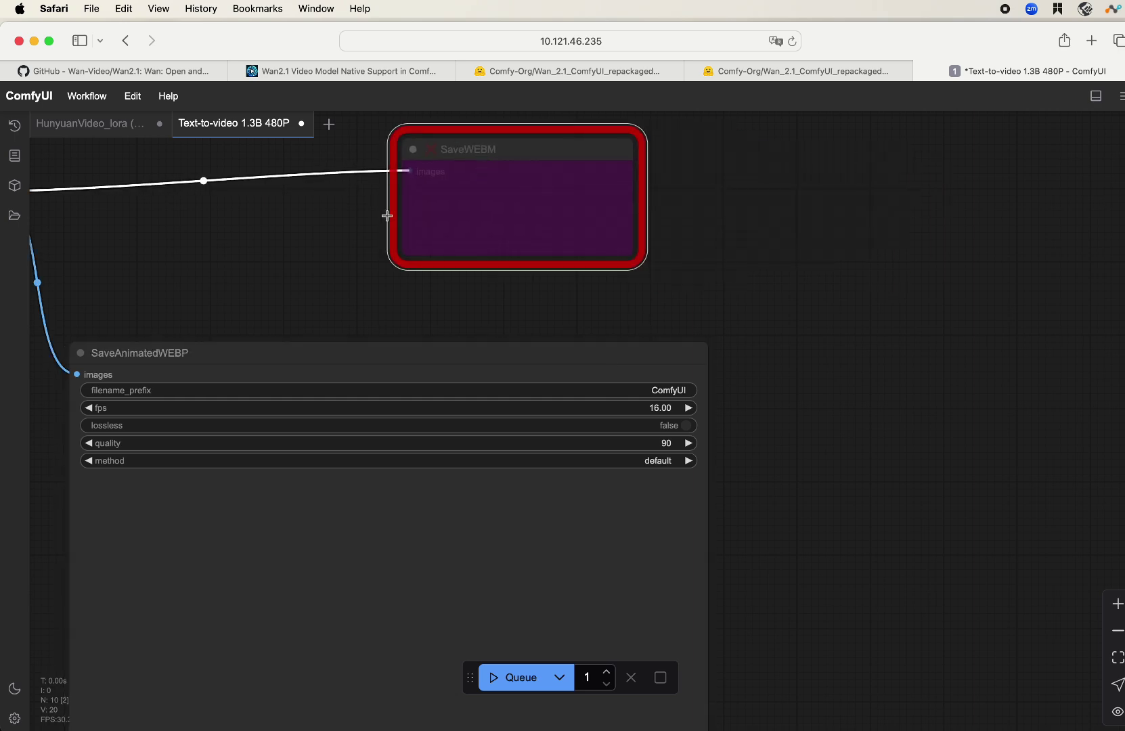
pyautogui.moveTo(310, 235); pyautogui.dragTo(784, 367)
pyautogui.scroll(-2, 793, 366)
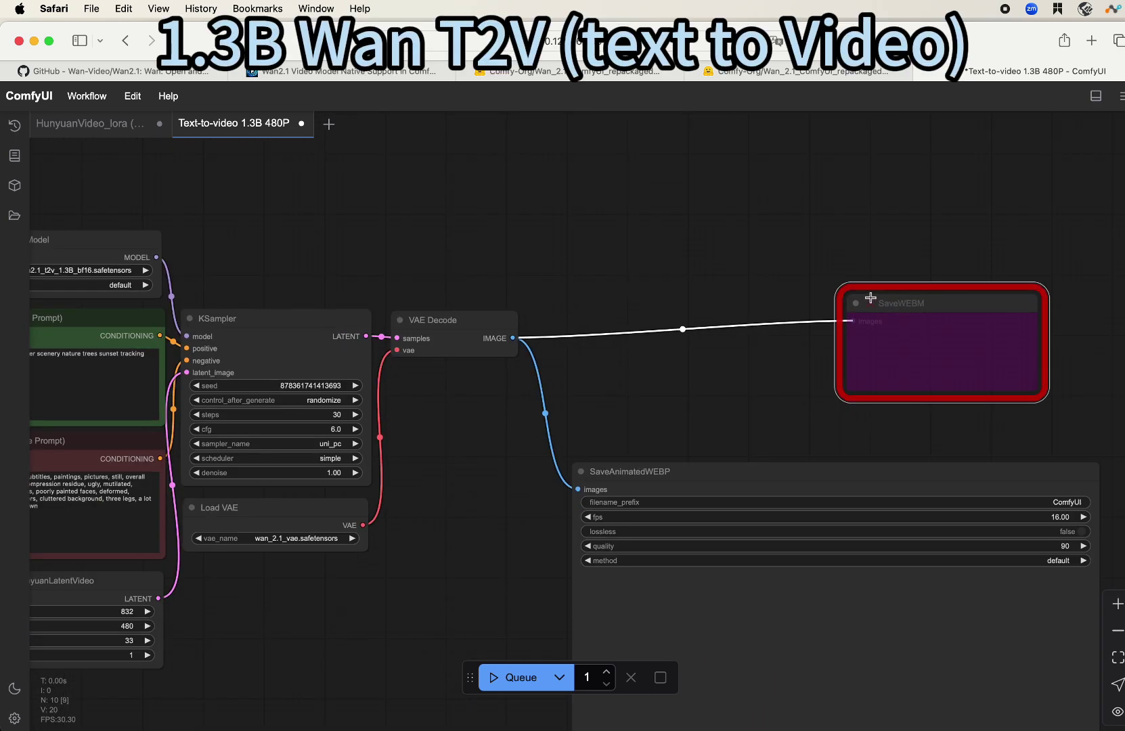
pyautogui.moveTo(871, 298); pyautogui.dragTo(694, 198)
# Delete the link feeding SaveWEBM and remove the SaveWEBM node.
pyautogui.click(594, 281)
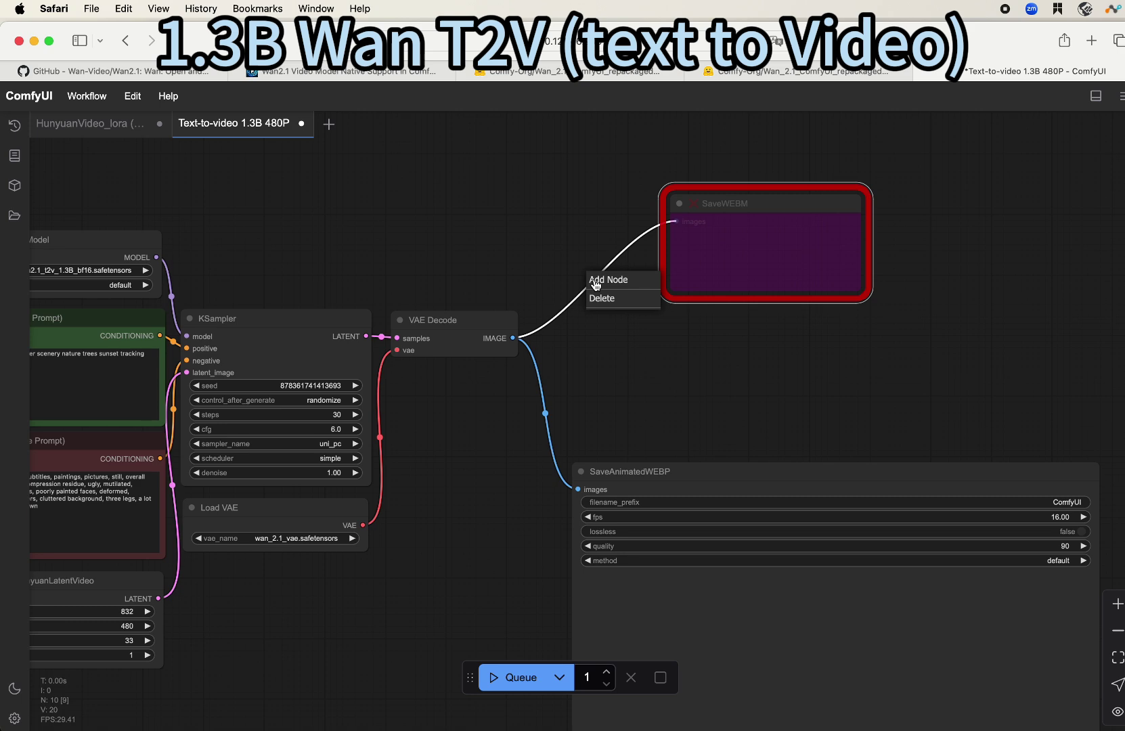
pyautogui.click(627, 306)
pyautogui.scroll(-3, 605, 322)
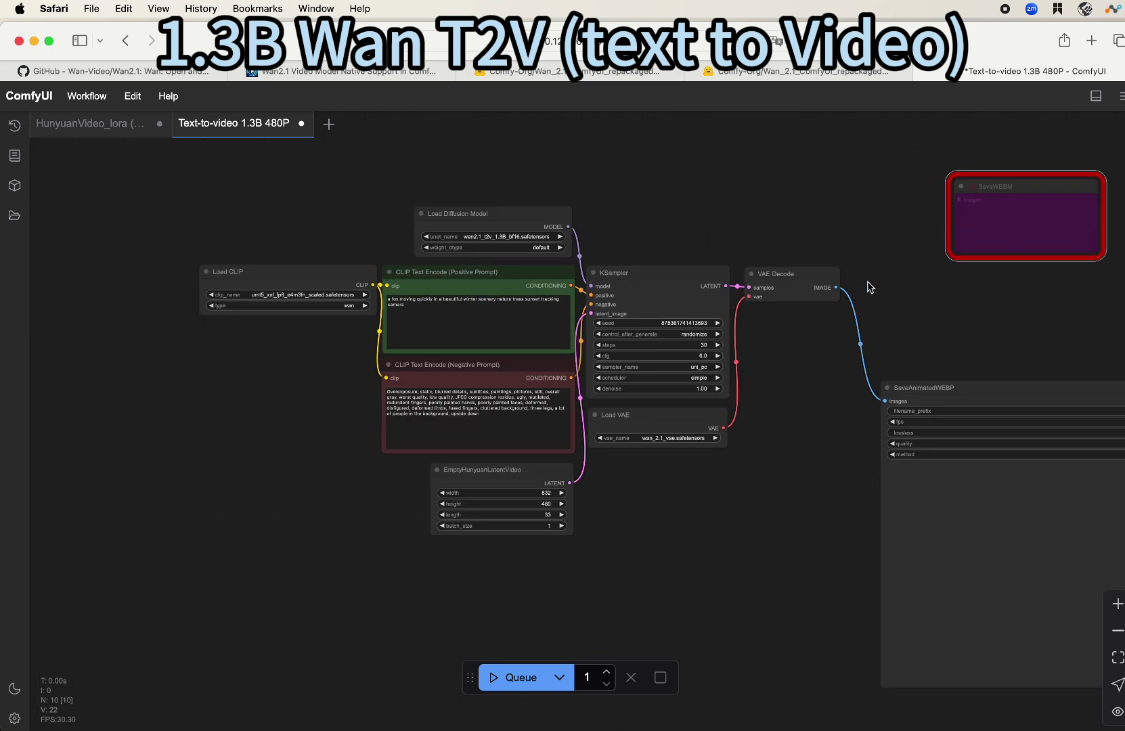
pyautogui.press('Delete')
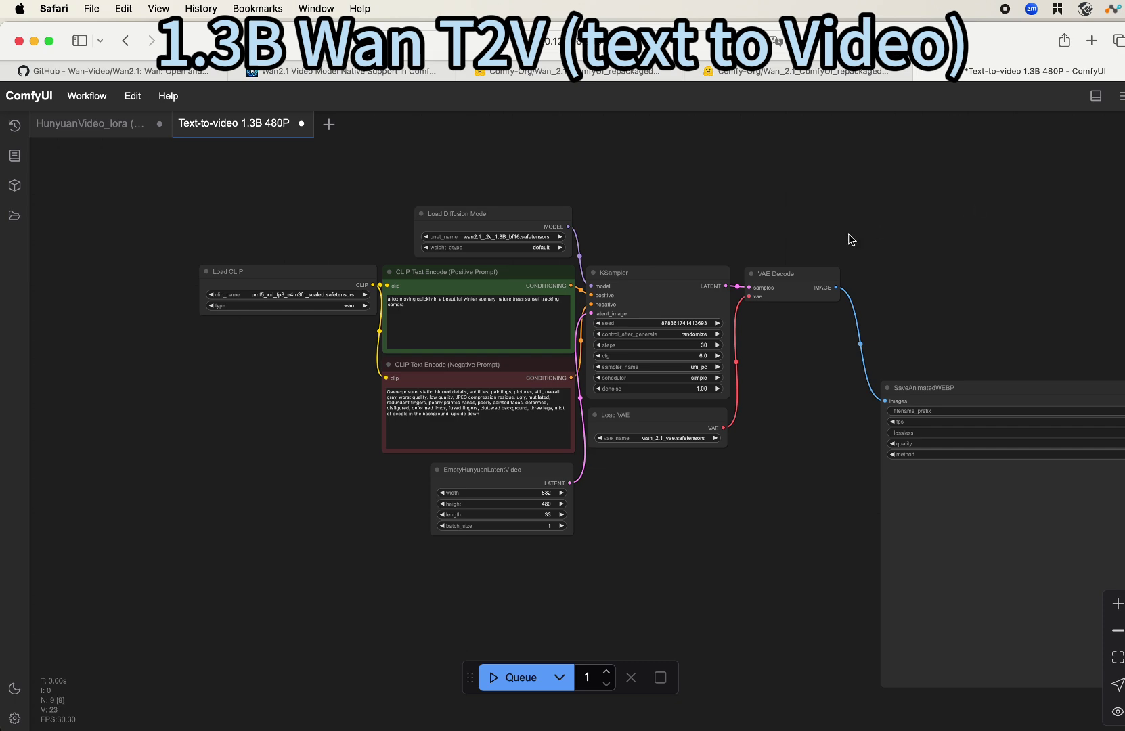
pyautogui.scroll(4, 321, 310)
pyautogui.moveTo(354, 363); pyautogui.dragTo(426, 388)
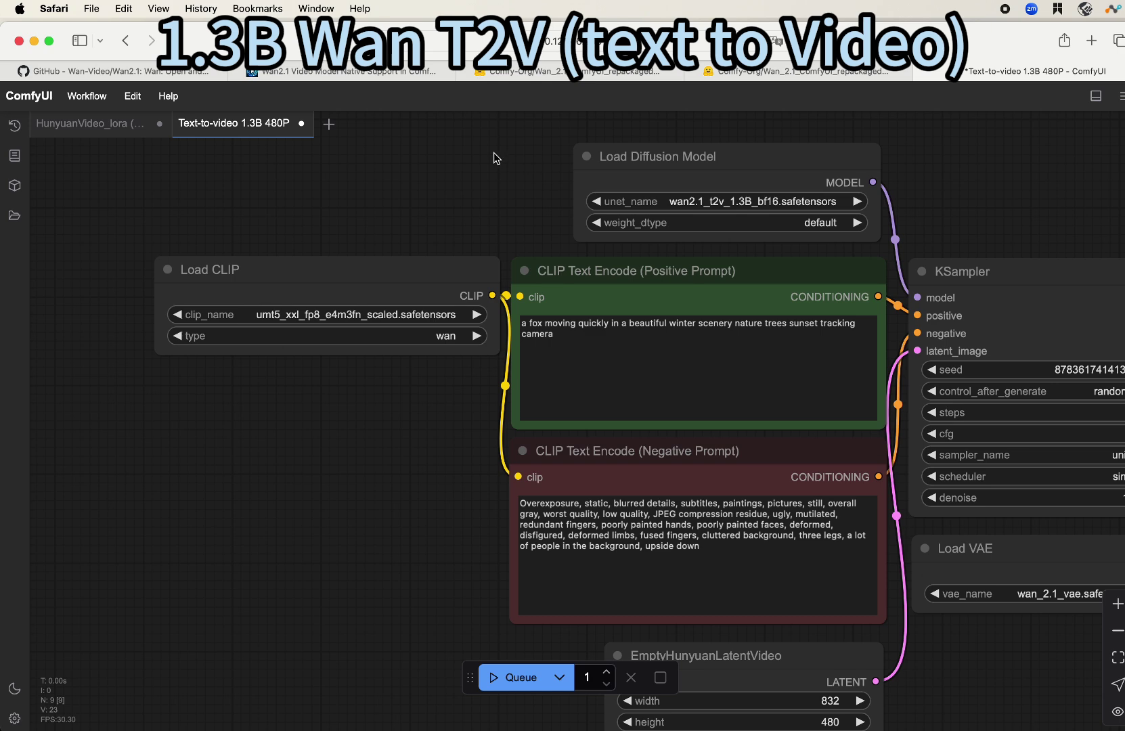
pyautogui.moveTo(498, 158); pyautogui.dragTo(381, 185)
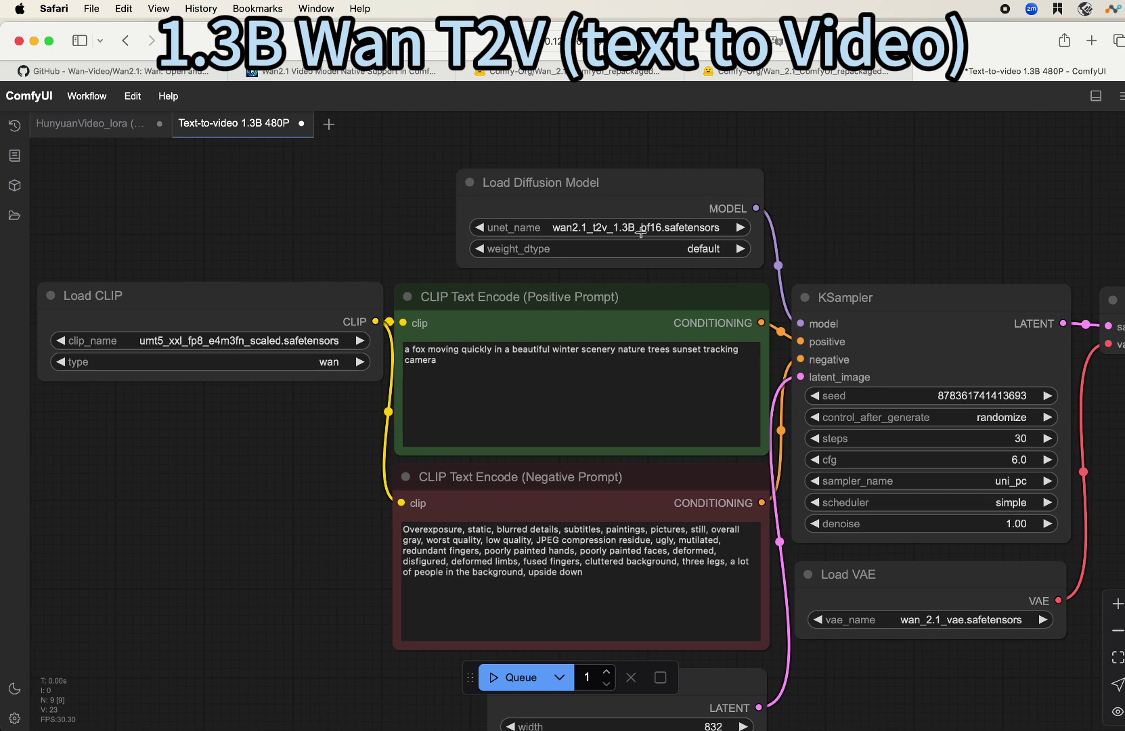
pyautogui.scroll(-3, 329, 206)
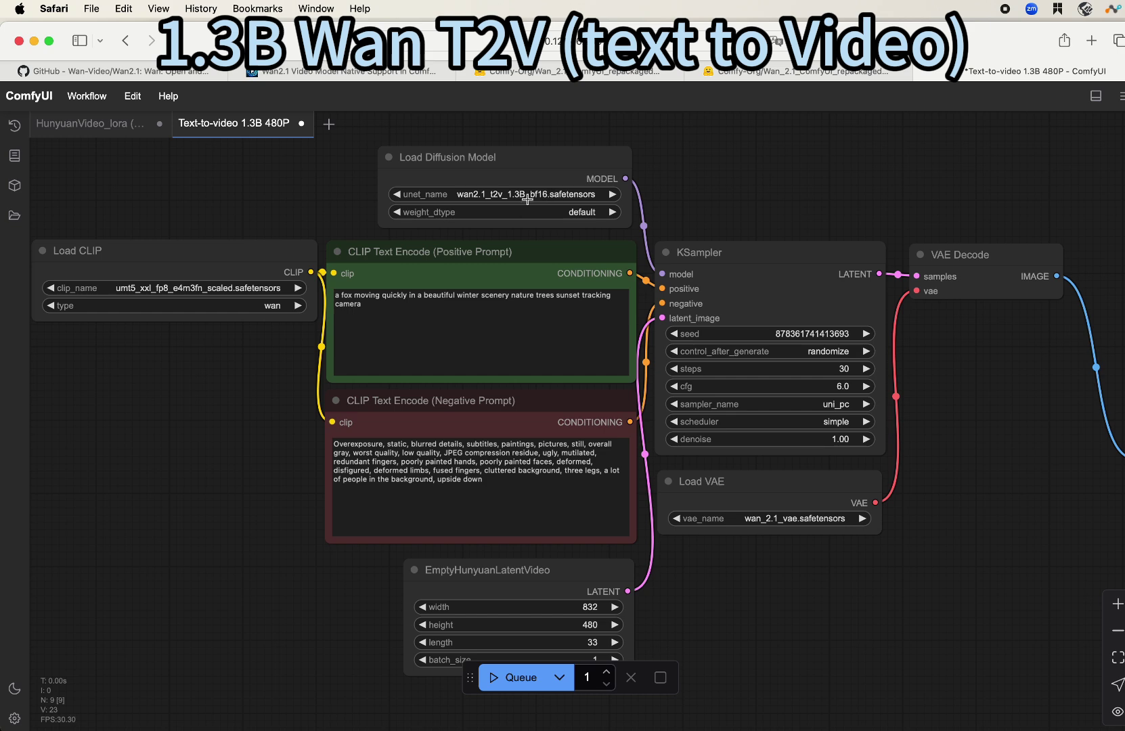
pyautogui.scroll(3, 502, 211)
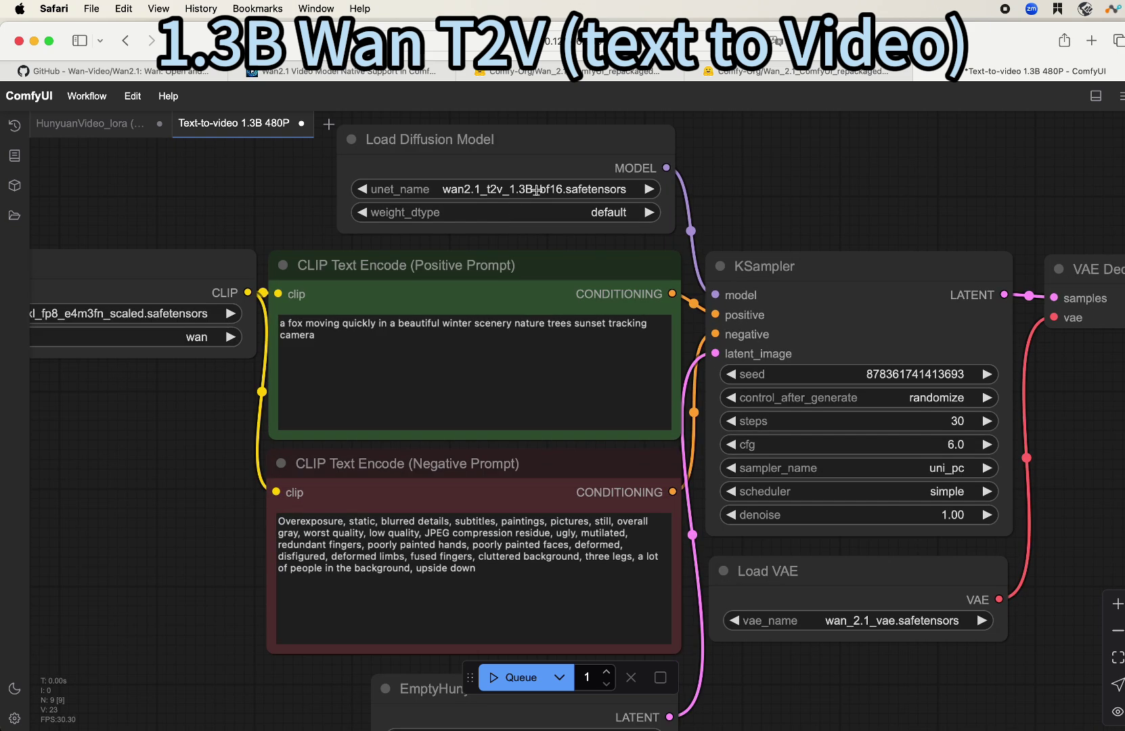
pyautogui.click(536, 190)
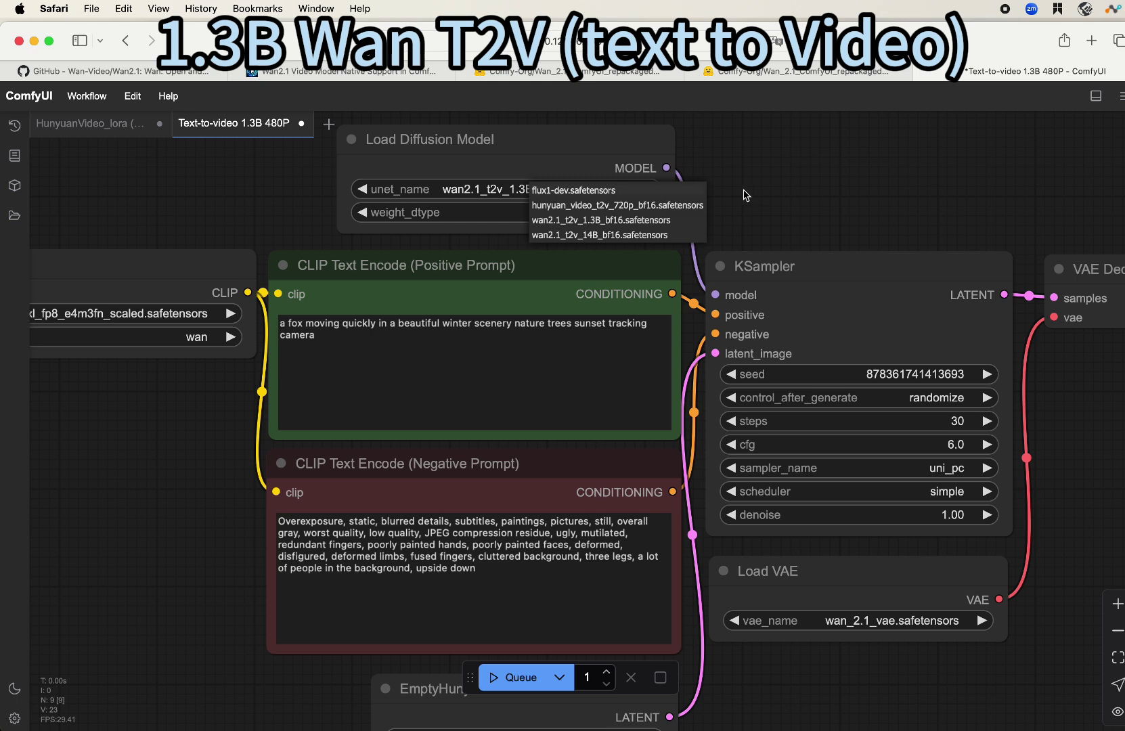
pyautogui.click(612, 222)
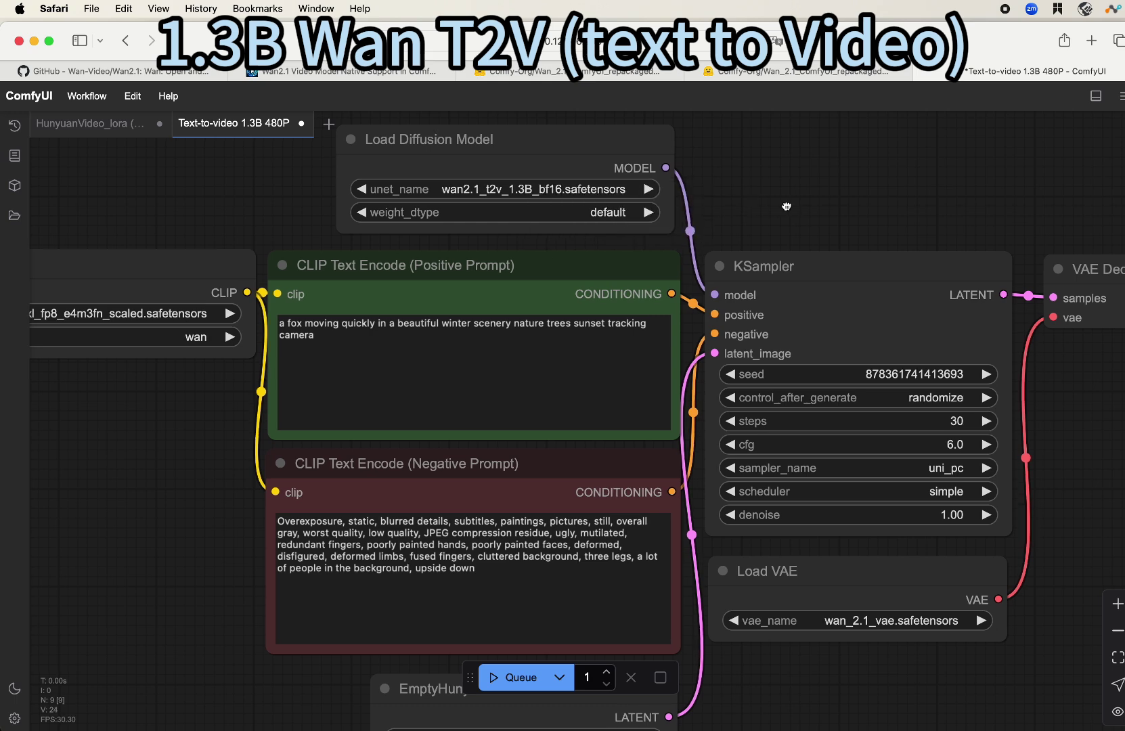
pyautogui.moveTo(787, 207); pyautogui.dragTo(809, 212)
pyautogui.moveTo(271, 415); pyautogui.dragTo(552, 434)
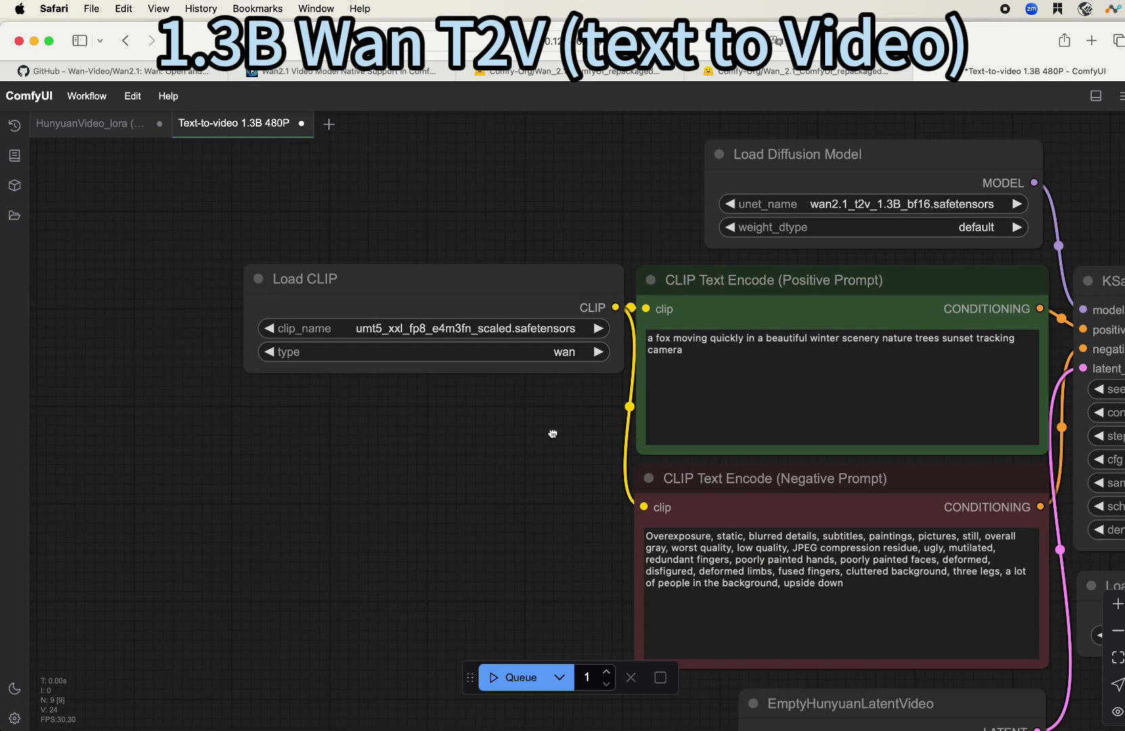
pyautogui.scroll(3, 459, 315)
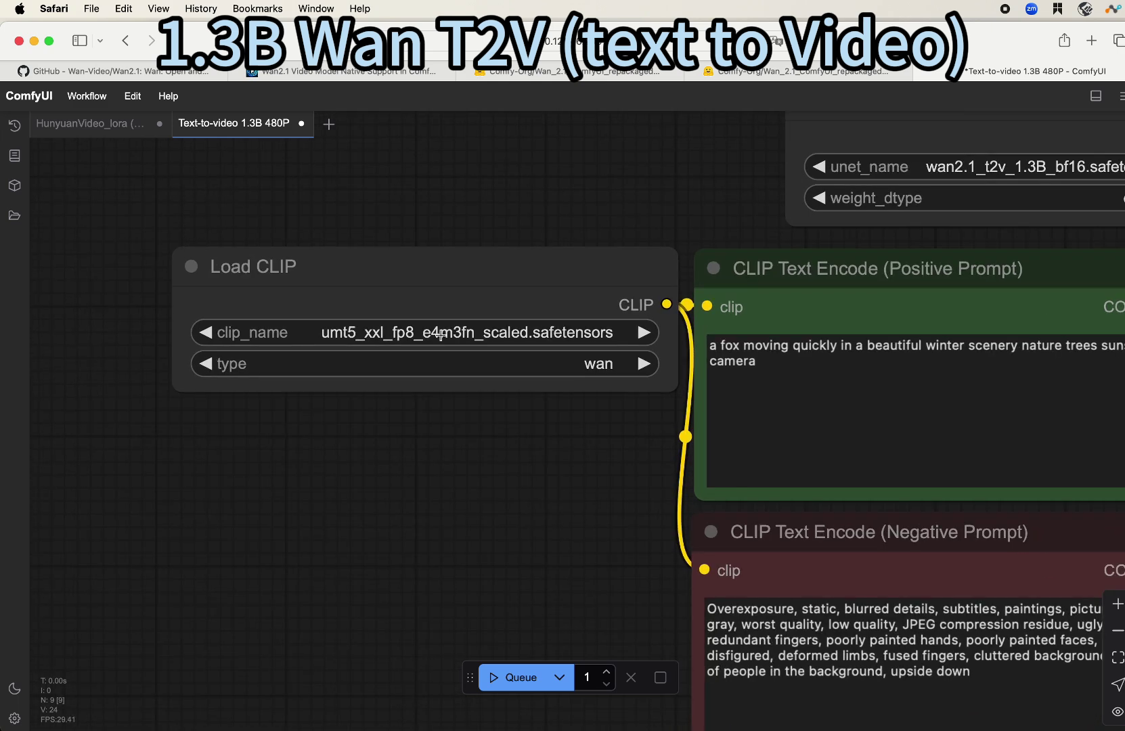
pyautogui.click(439, 333)
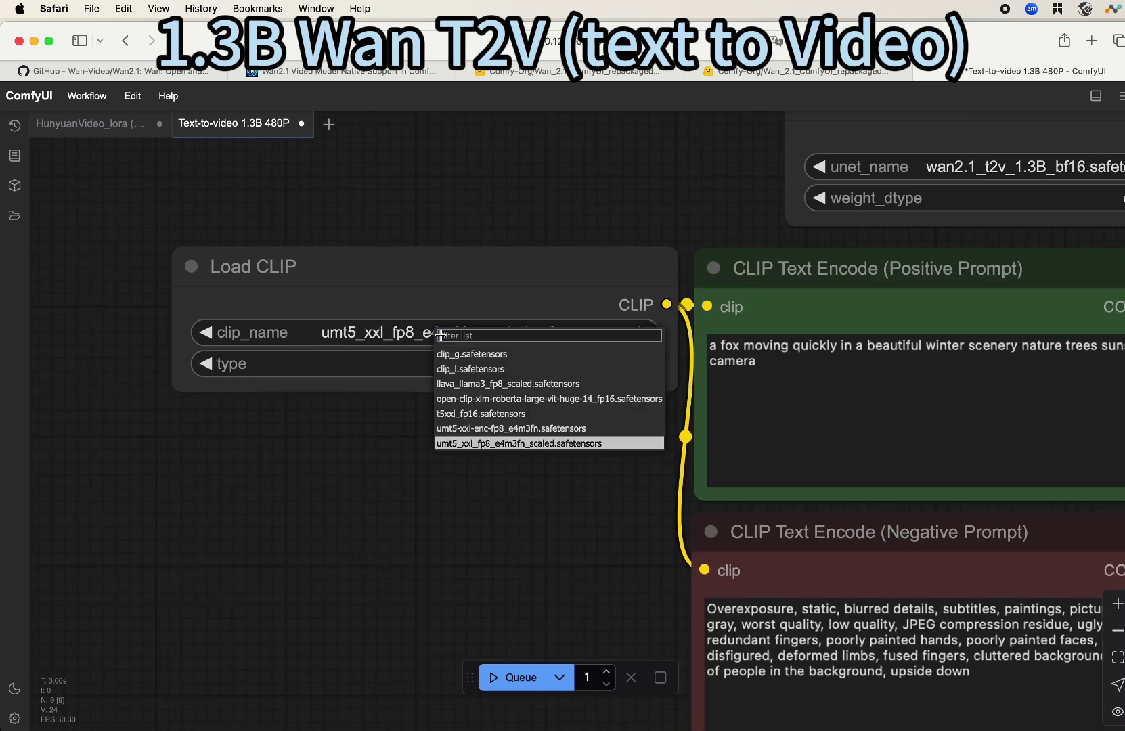
pyautogui.click(478, 444)
pyautogui.moveTo(520, 445); pyautogui.dragTo(84, 320)
pyautogui.scroll(-2, 169, 334)
pyautogui.moveTo(956, 392); pyautogui.dragTo(923, 400)
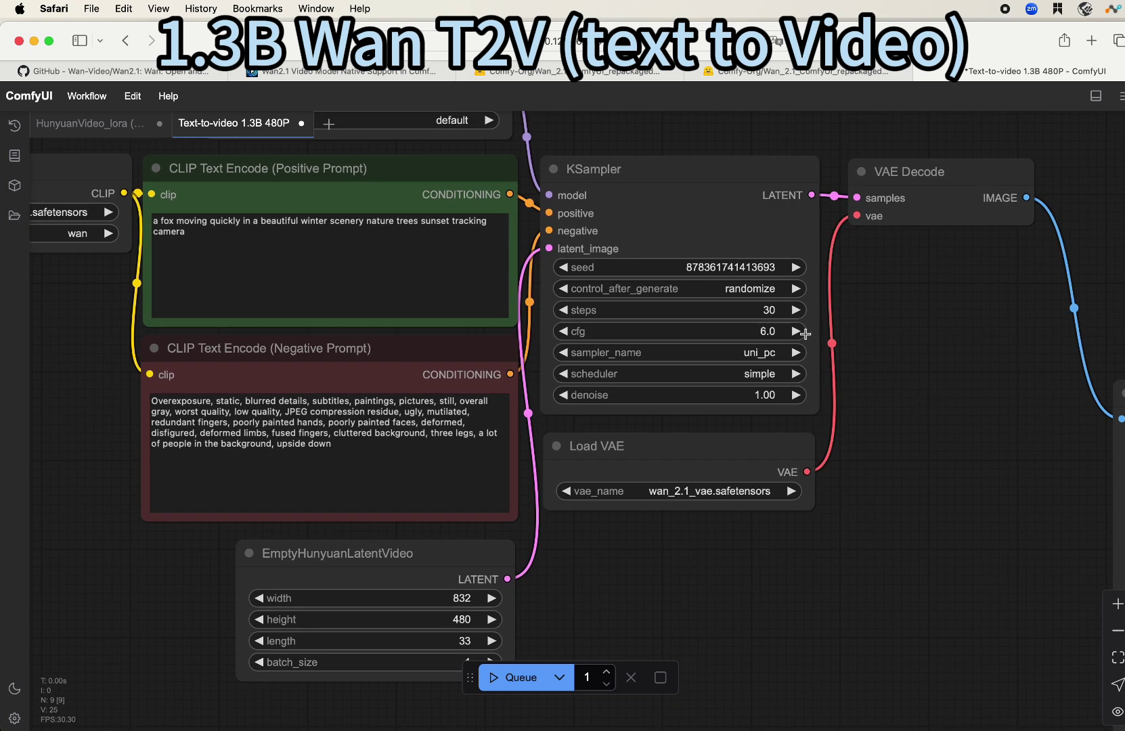
# Change the KSampler's control_after_generate from randomize to increment.
pyautogui.click(760, 300)
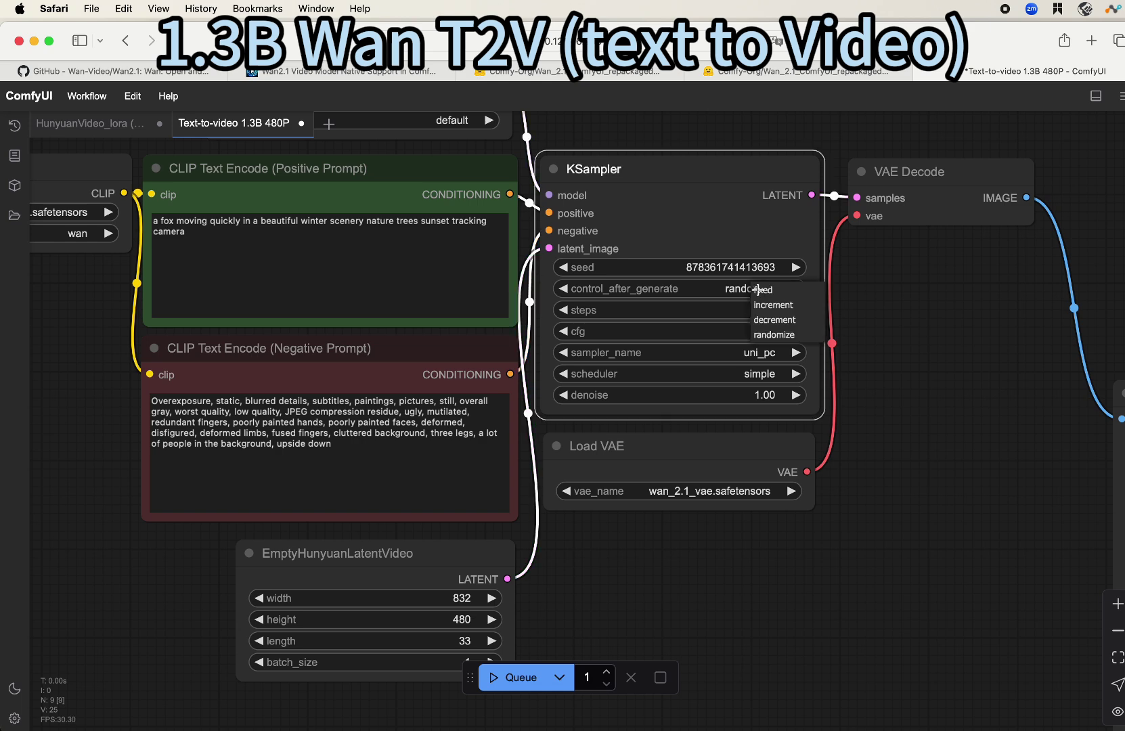
pyautogui.click(797, 305)
pyautogui.hscroll(-5, 799, 306)
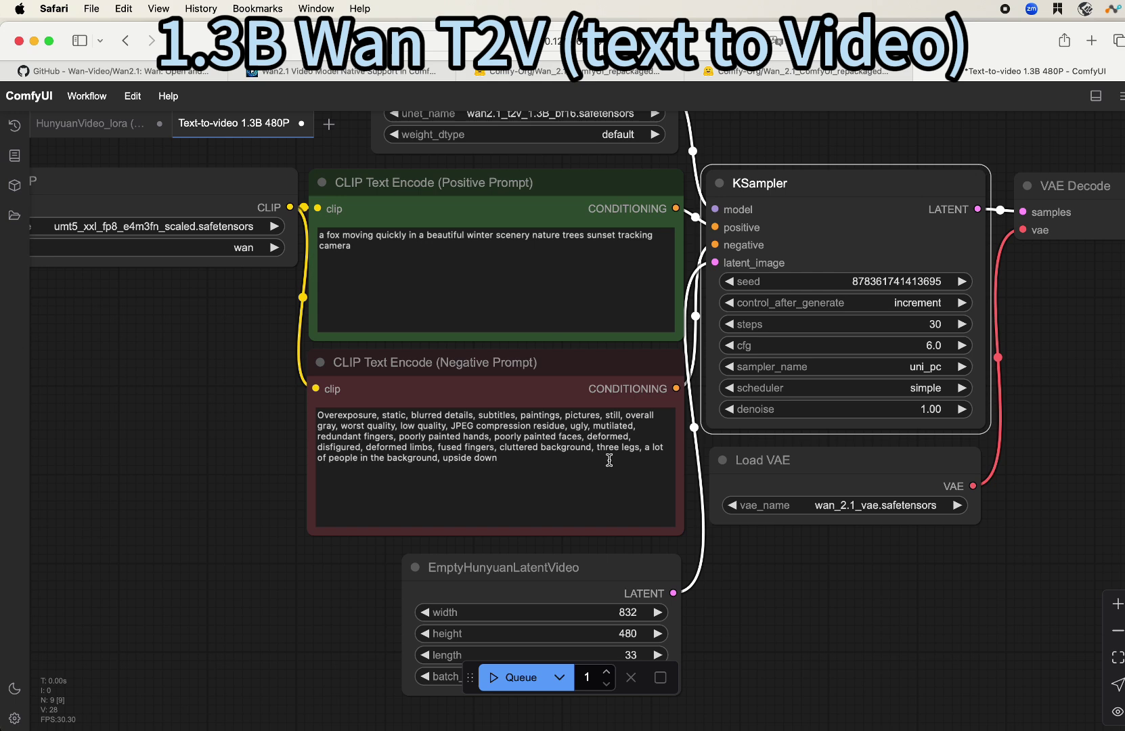
# Review the positive and negative prompts and select 'fox' in 'a fox moving quickly…' prompt.
pyautogui.moveTo(265, 334); pyautogui.dragTo(271, 451)
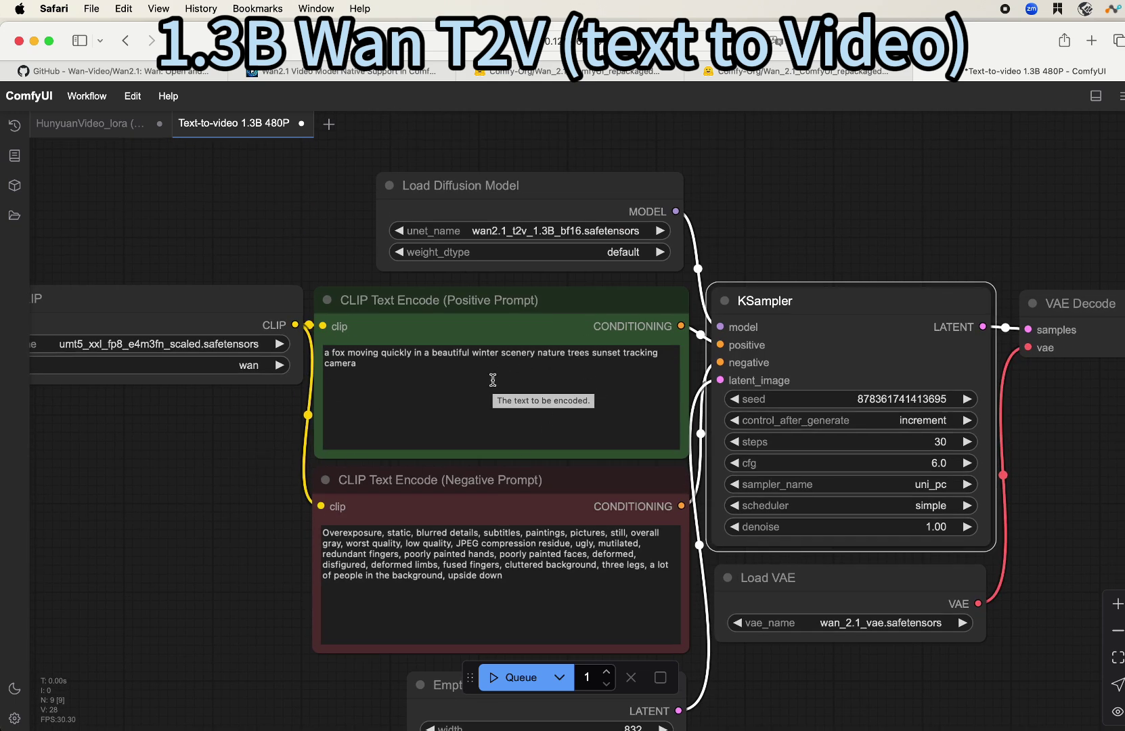
pyautogui.moveTo(242, 469); pyautogui.dragTo(116, 395)
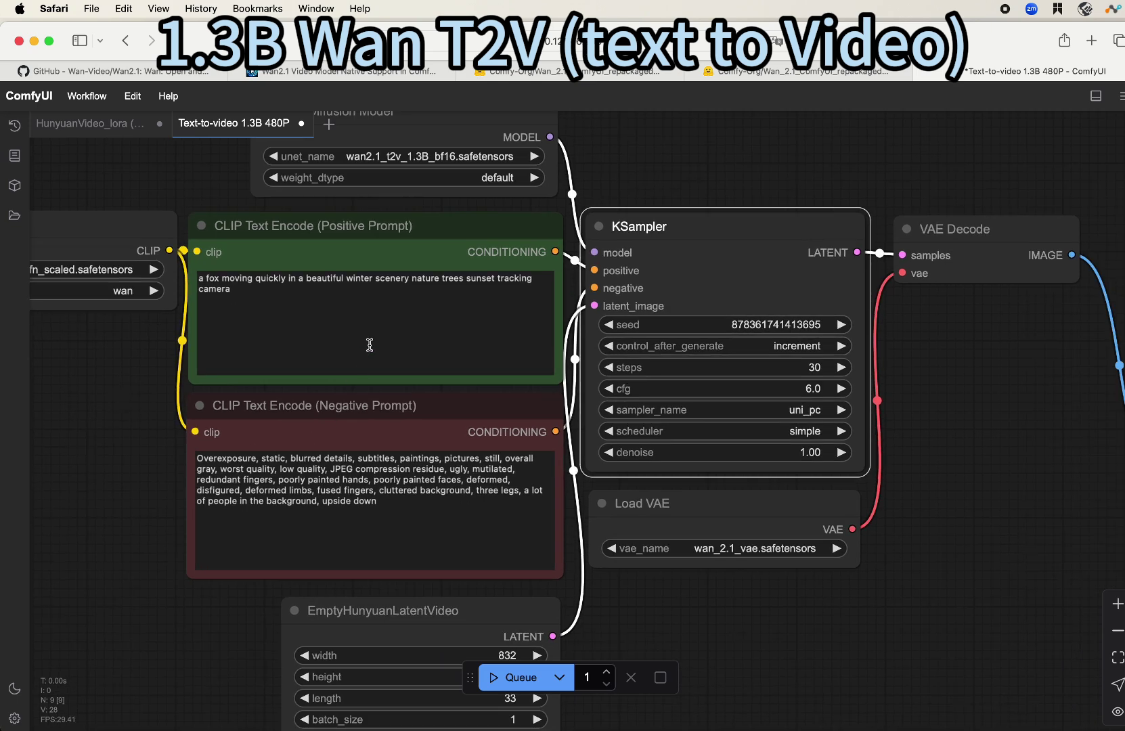
pyautogui.click(371, 316)
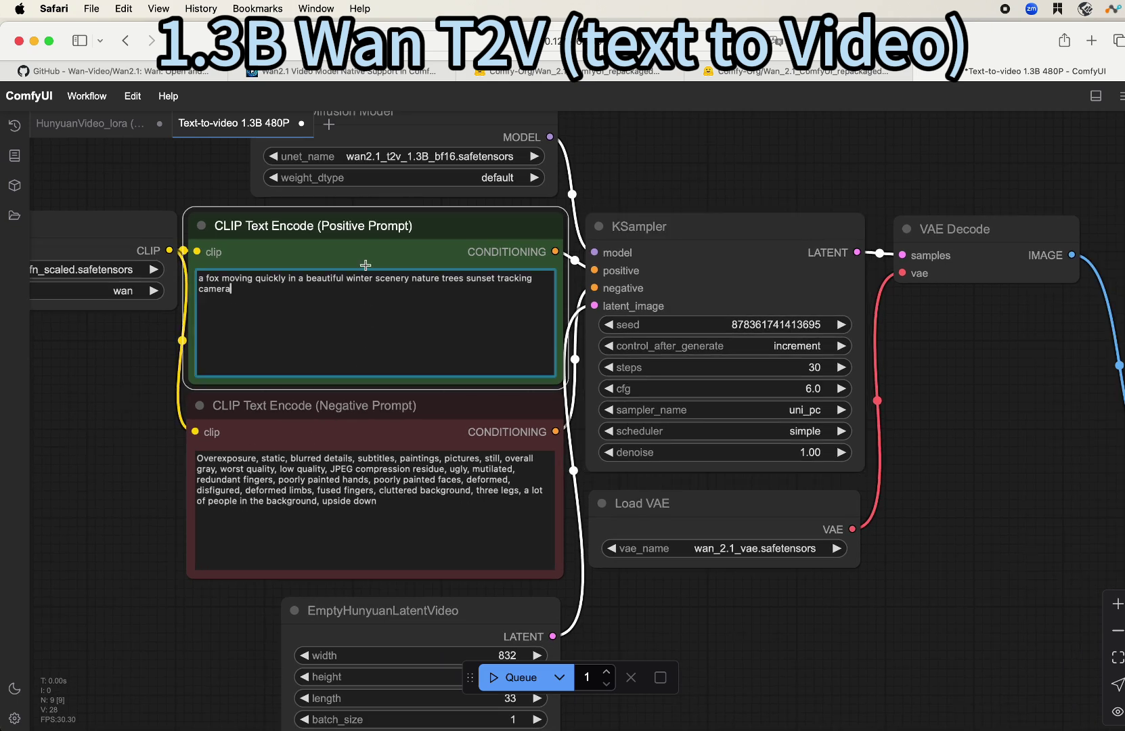
pyautogui.click(355, 520)
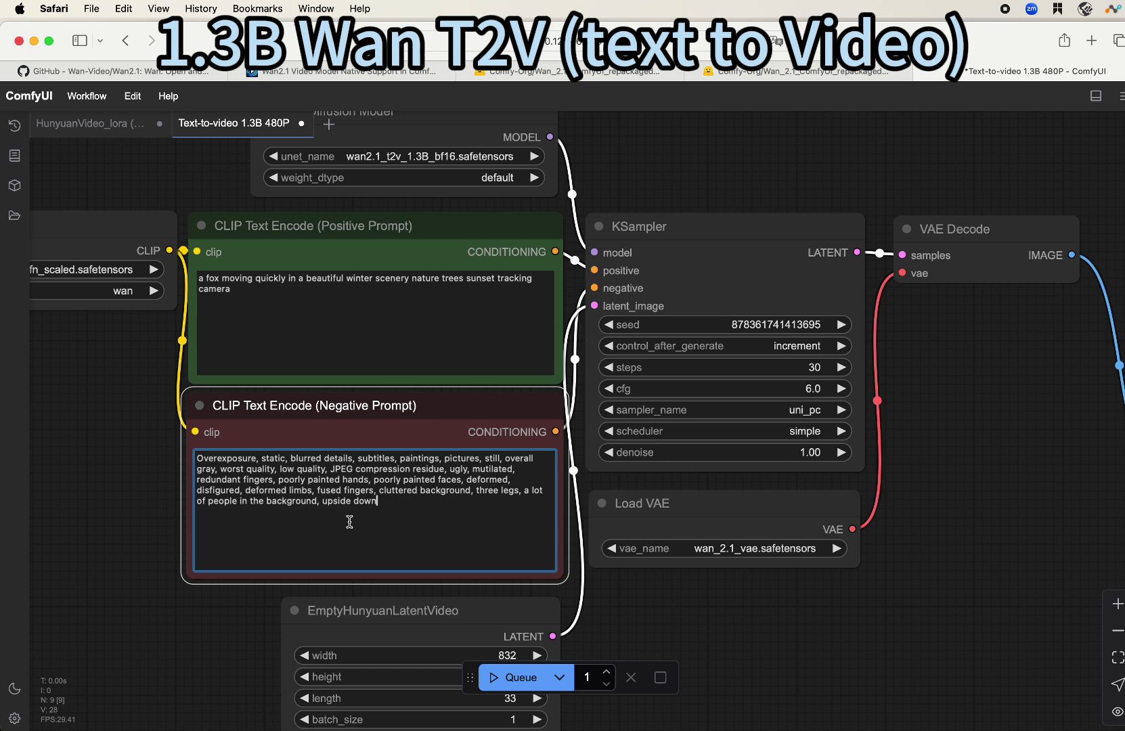
pyautogui.click(390, 290)
pyautogui.scroll(5, 128, 355)
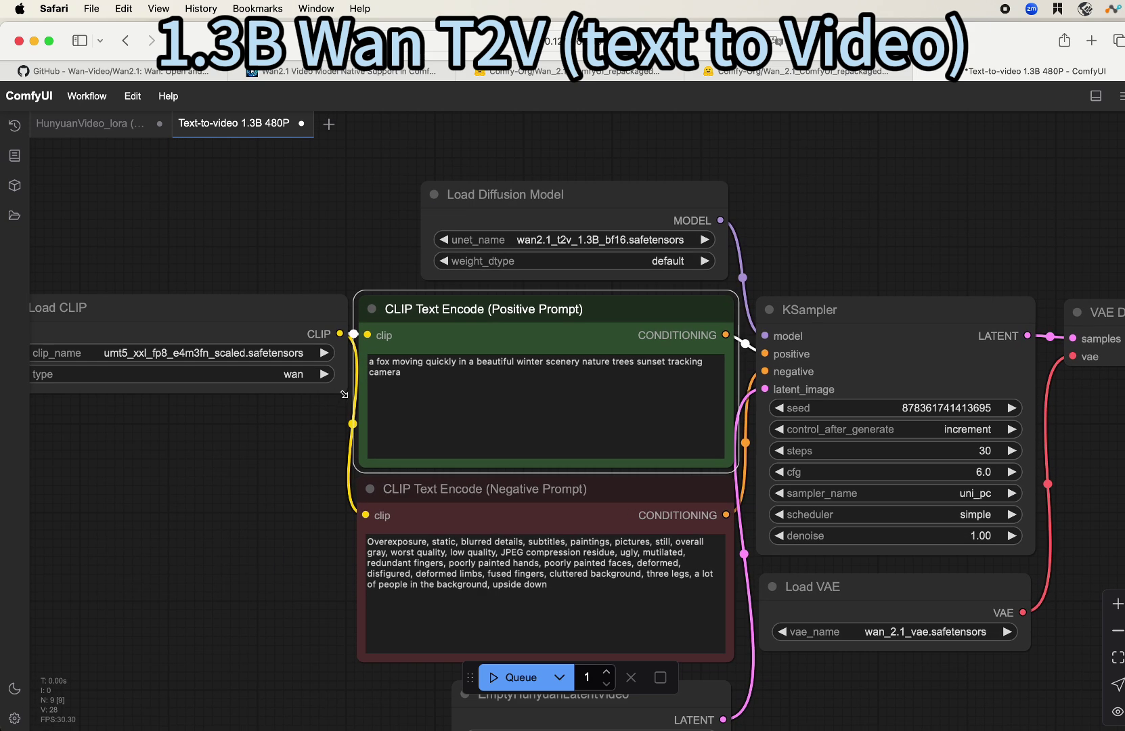
pyautogui.scroll(3, 419, 341)
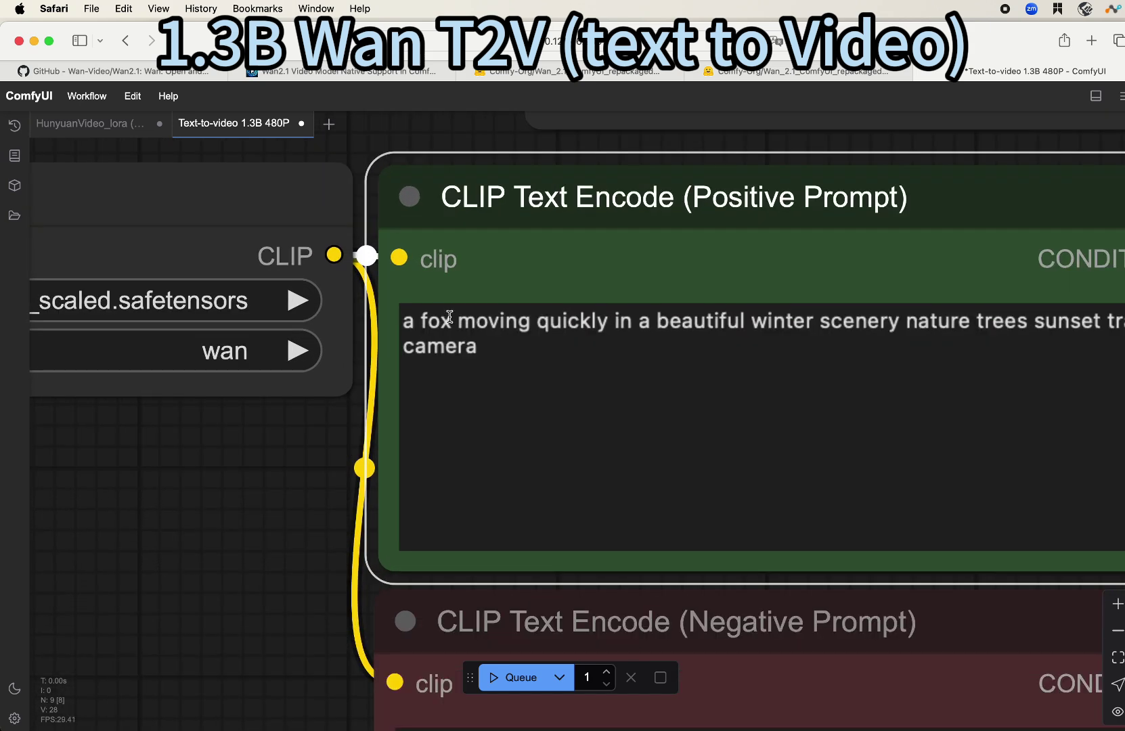
pyautogui.click(419, 319)
pyautogui.doubleClick(418, 317)
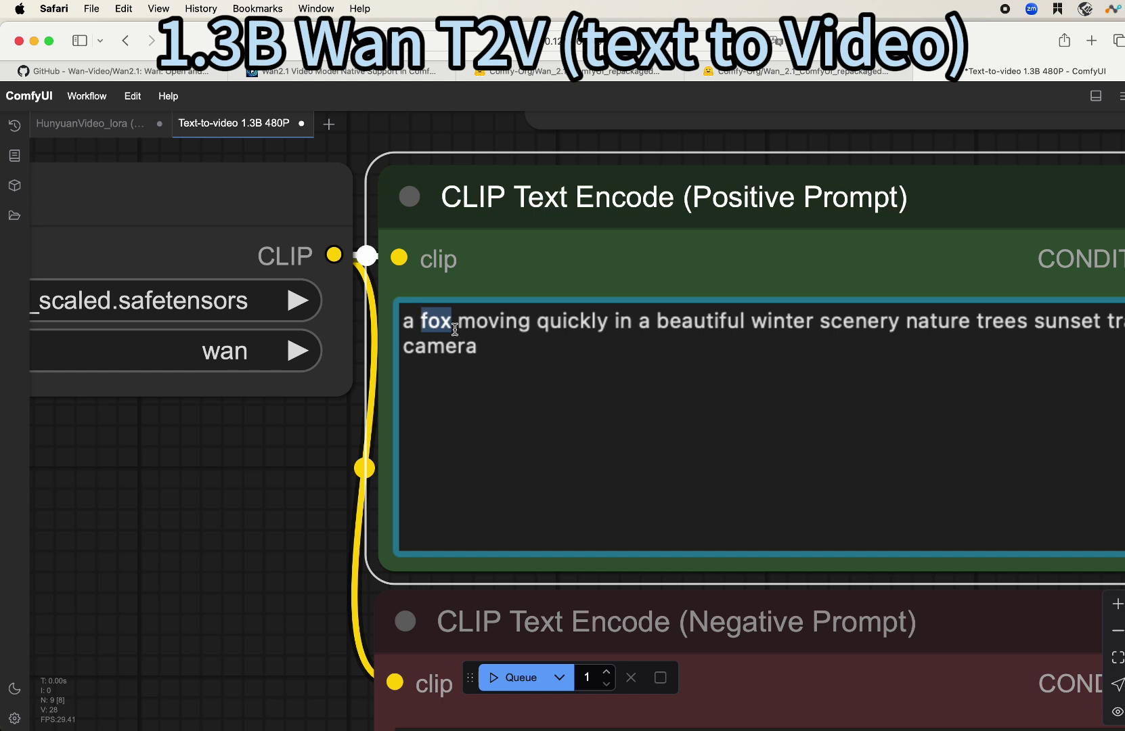
pyautogui.scroll(-6, 453, 374)
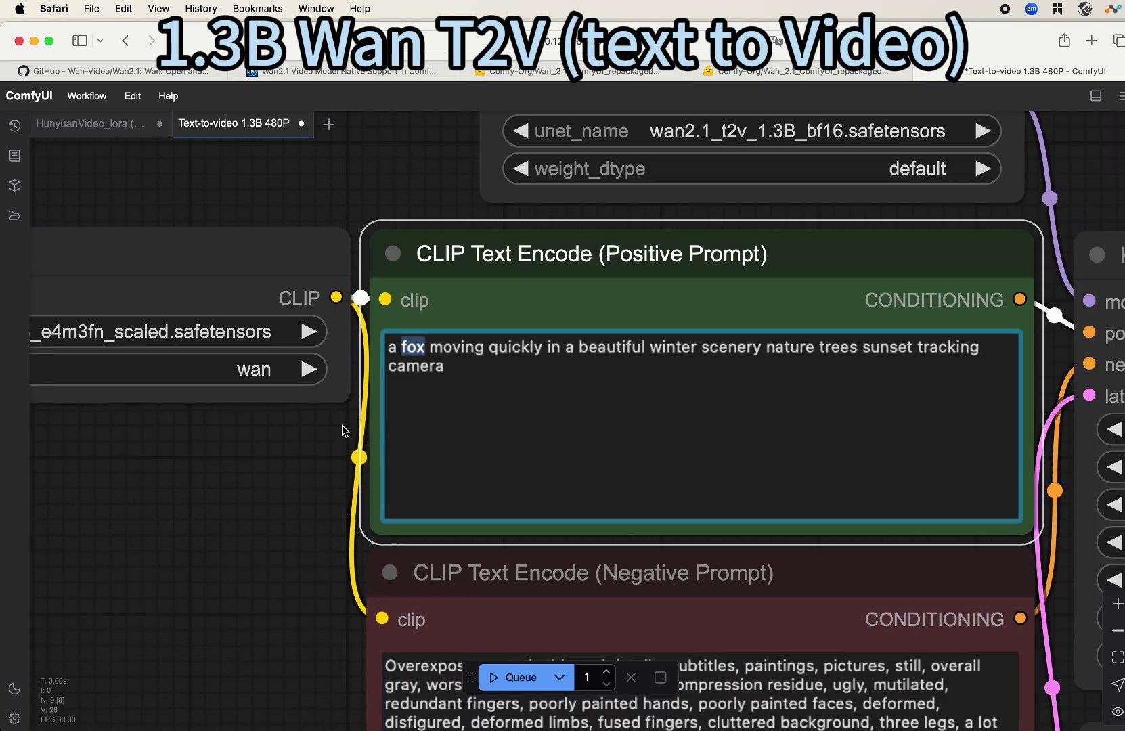
pyautogui.hscroll(10, 799, 237)
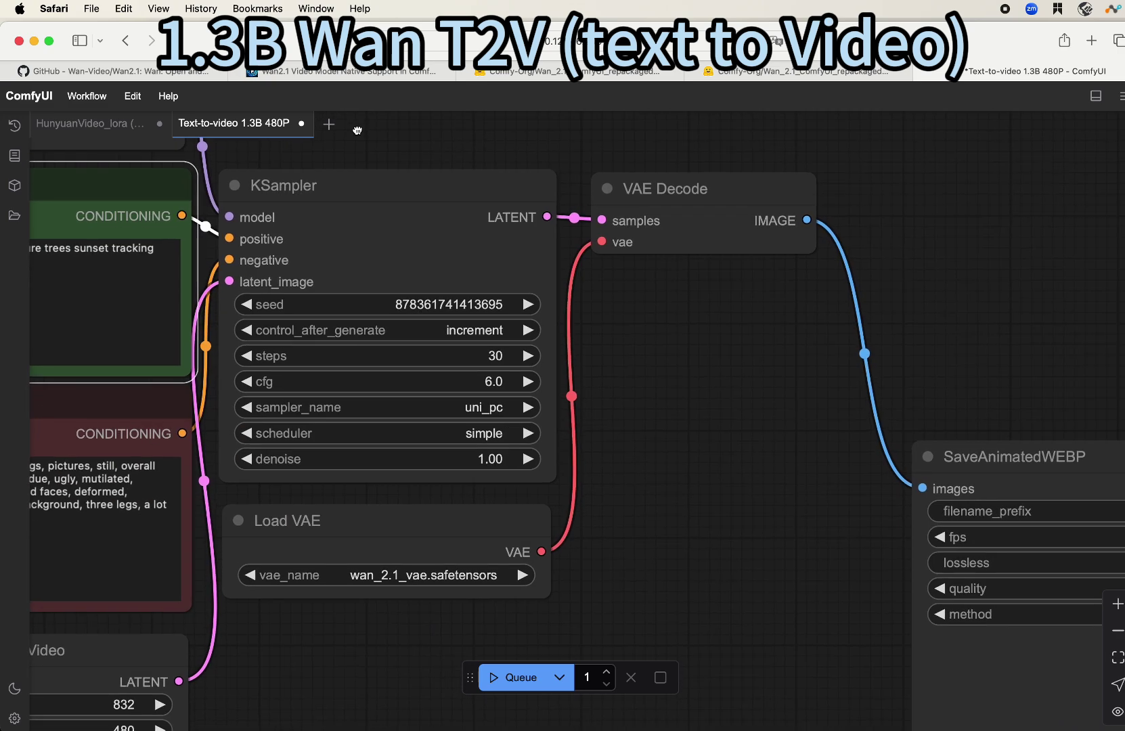
pyautogui.scroll(-8, 592, 102)
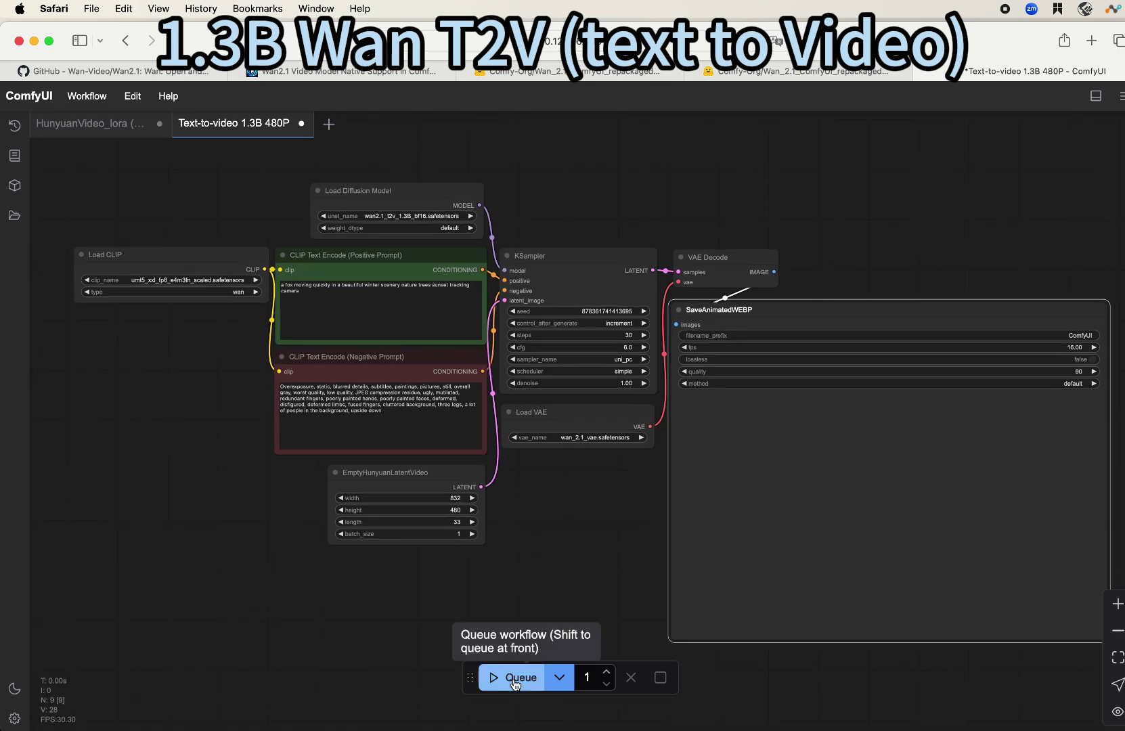
# Queue the fox text-to-video workflow and show the Logs panel for the run.
pyautogui.click(515, 678)
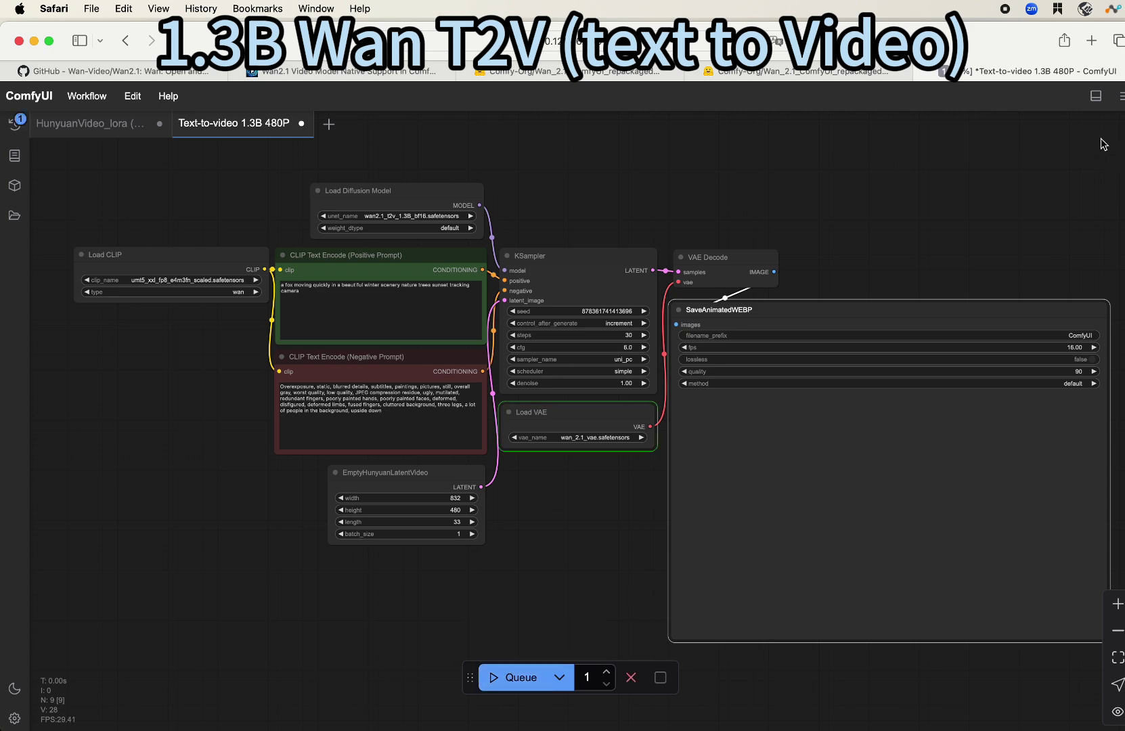
pyautogui.click(1097, 103)
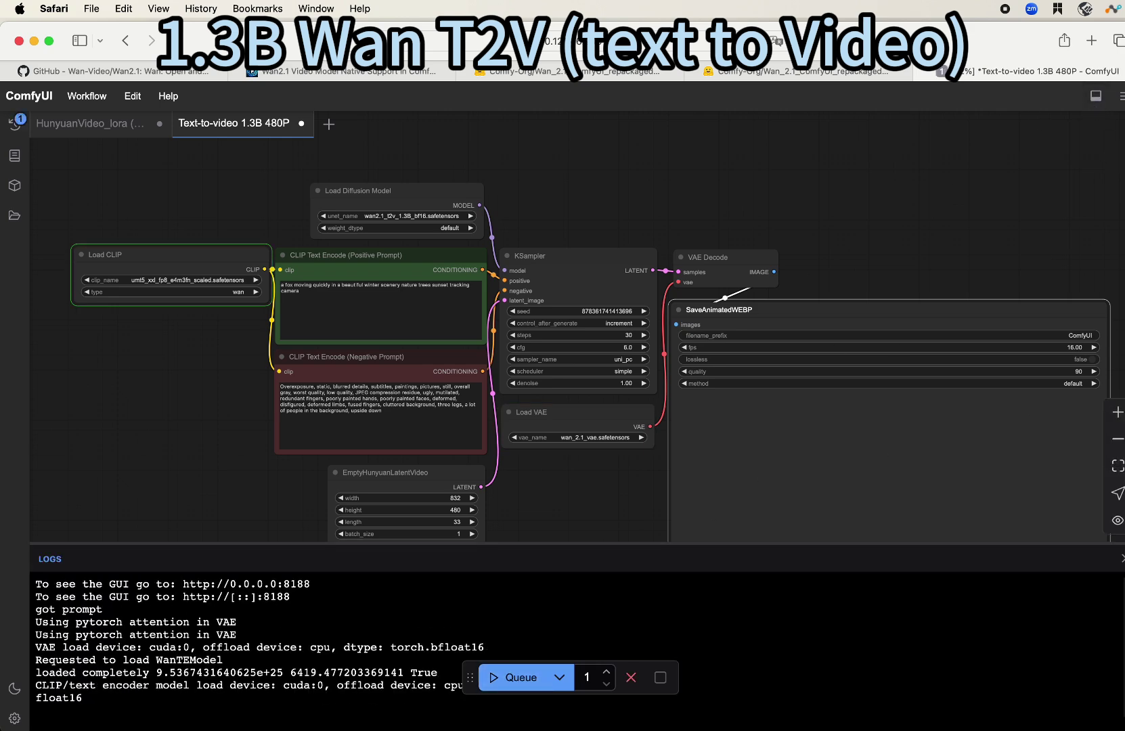
pyautogui.scroll(-2, 622, 442)
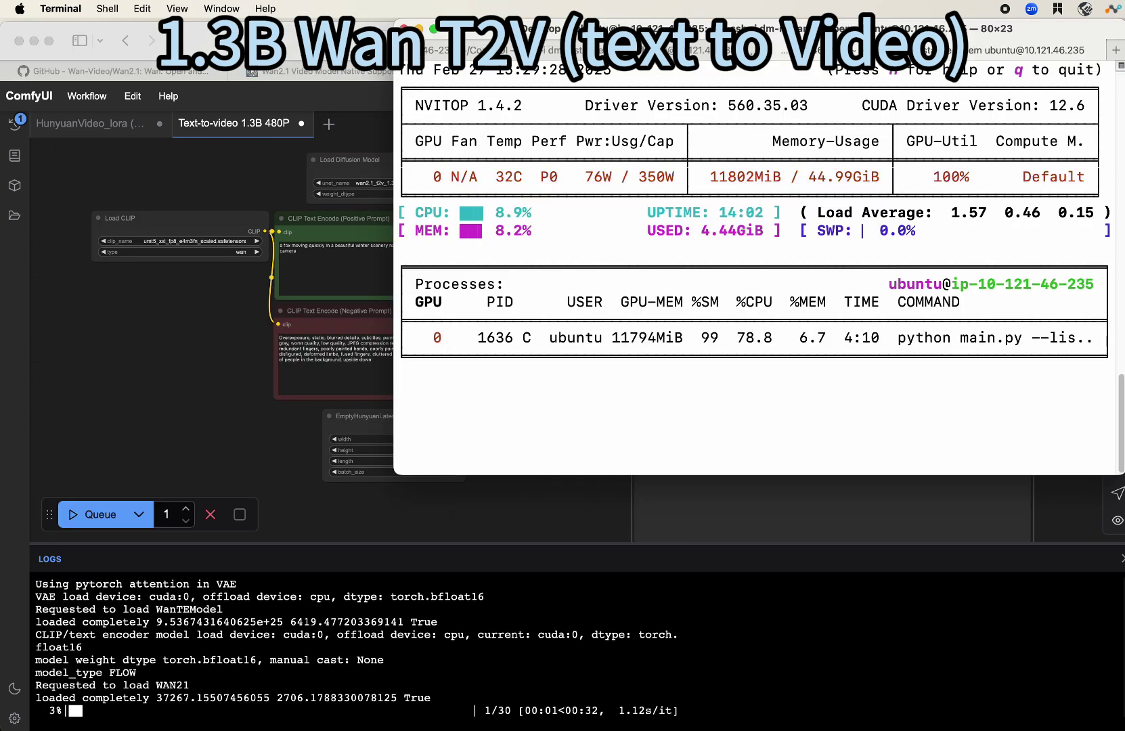
# Drag the nvitop window lower to uncover the nodes while the 30-step run completes.
pyautogui.moveTo(899, 31); pyautogui.dragTo(821, 187)
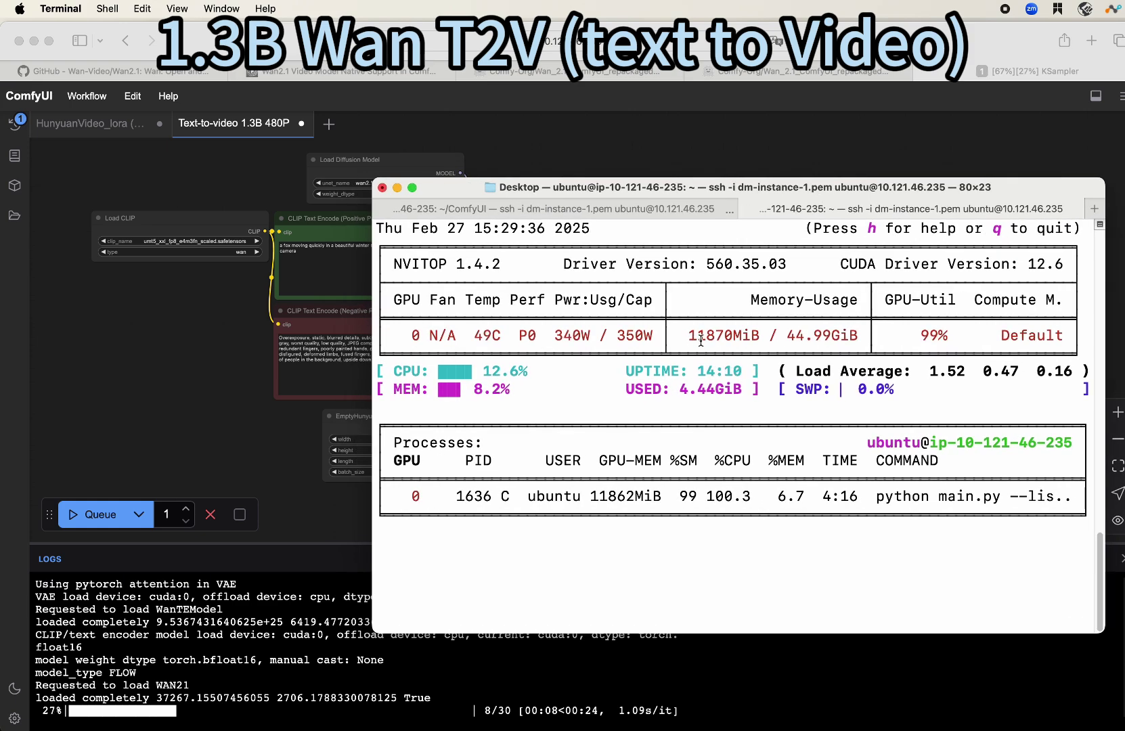
pyautogui.moveTo(750, 191); pyautogui.dragTo(726, 288)
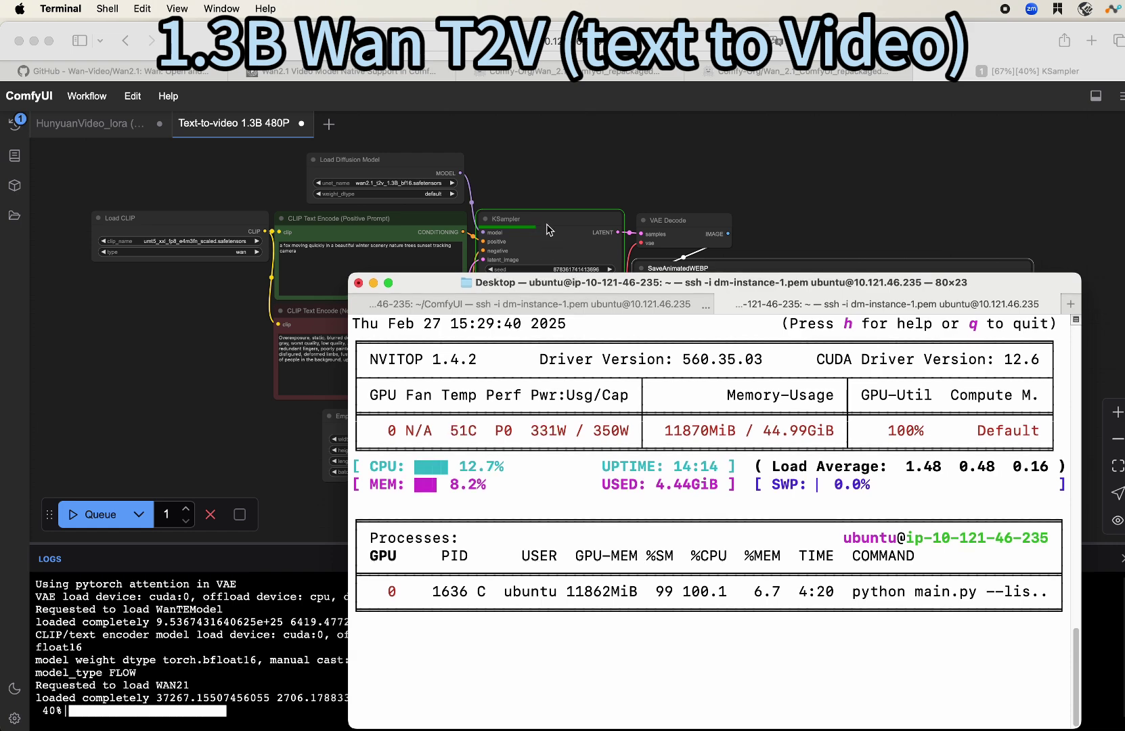
pyautogui.moveTo(560, 285); pyautogui.dragTo(574, 161)
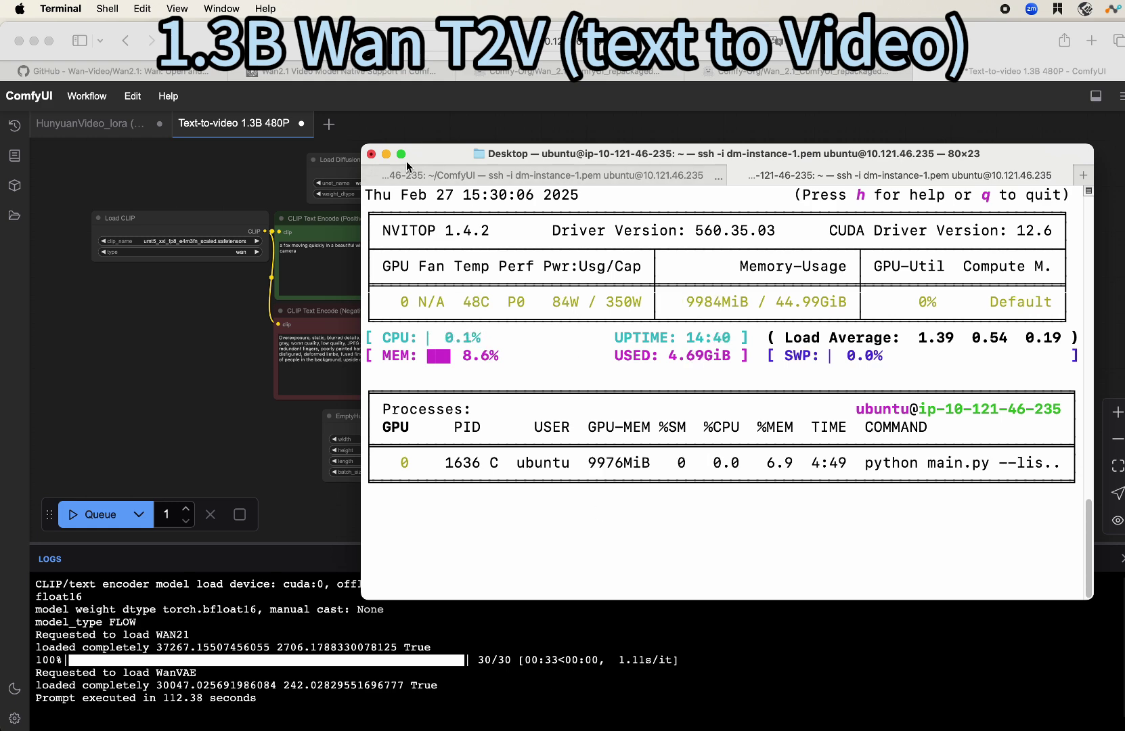
# Minimize Terminal and frame the SaveAnimatedWEBP preview of the fox running through snowy sunset woods.
pyautogui.click(386, 154)
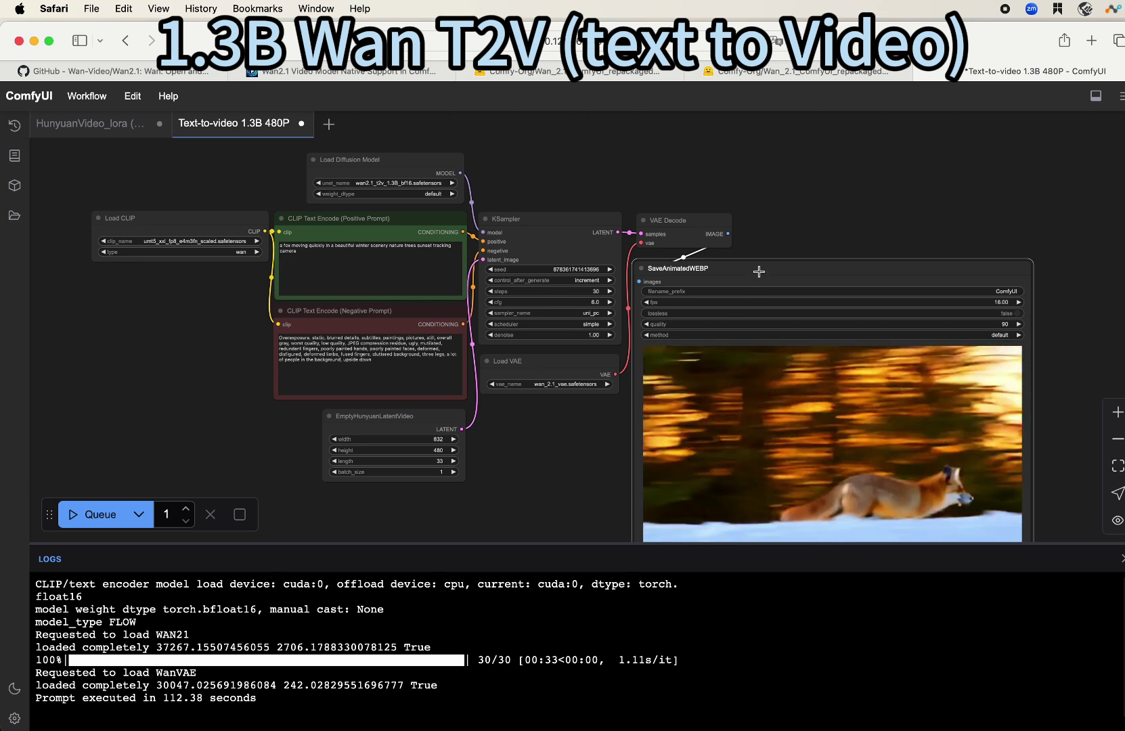
pyautogui.moveTo(759, 269); pyautogui.dragTo(756, 170)
pyautogui.scroll(-2, 811, 359)
pyautogui.scroll(-1, 812, 359)
pyautogui.moveTo(636, 421); pyautogui.dragTo(298, 392)
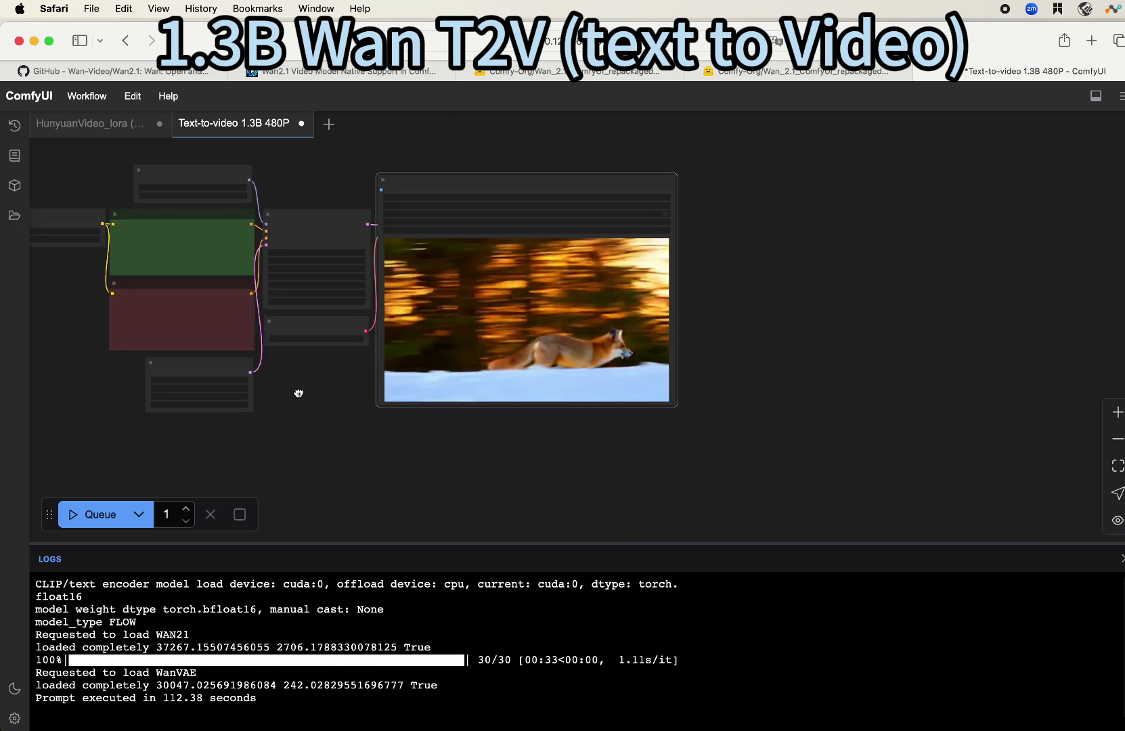
pyautogui.moveTo(577, 180); pyautogui.dragTo(665, 143)
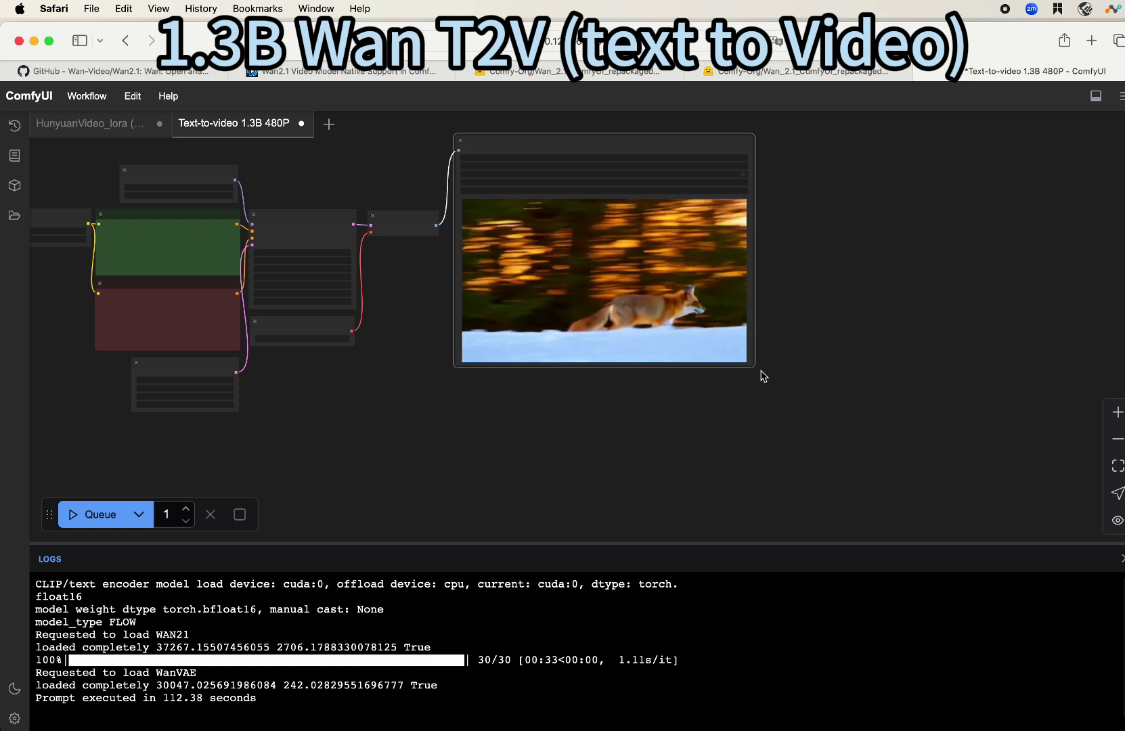
pyautogui.moveTo(753, 372); pyautogui.dragTo(829, 440)
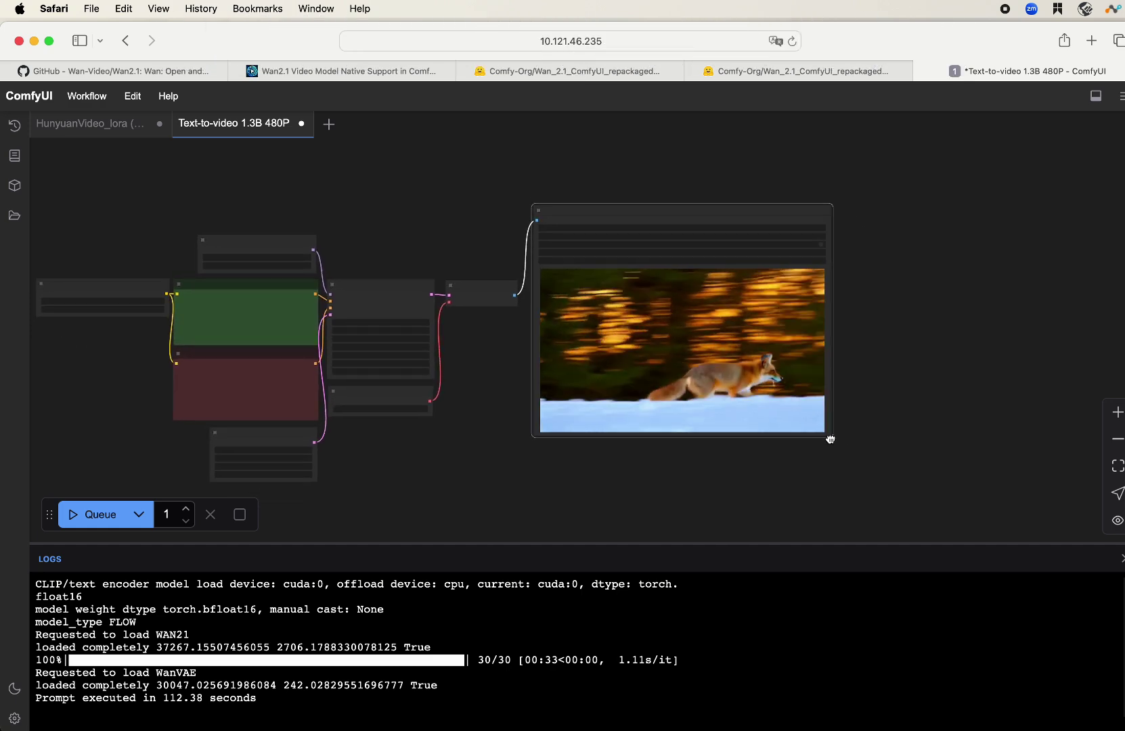
pyautogui.scroll(6, 779, 402)
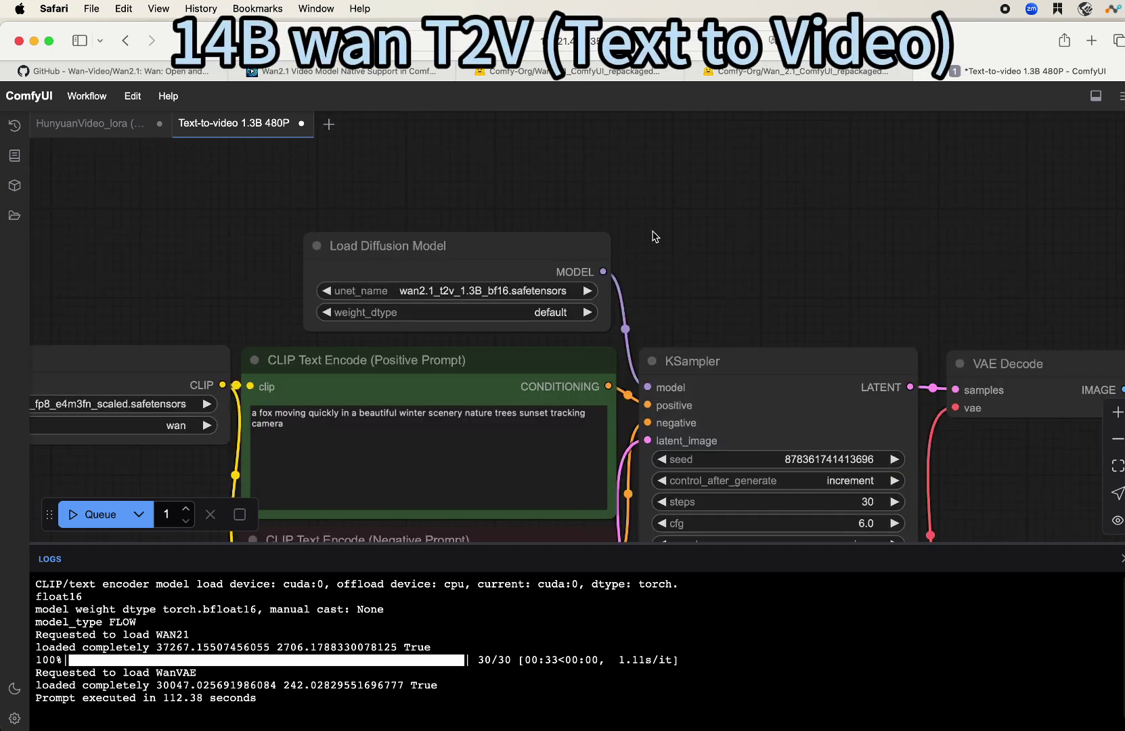
# Change the Load Diffusion Model unet_name from the 1.3B model to wan2.1_t2v_14B_bf16.safetensors.
pyautogui.moveTo(655, 237); pyautogui.dragTo(679, 201)
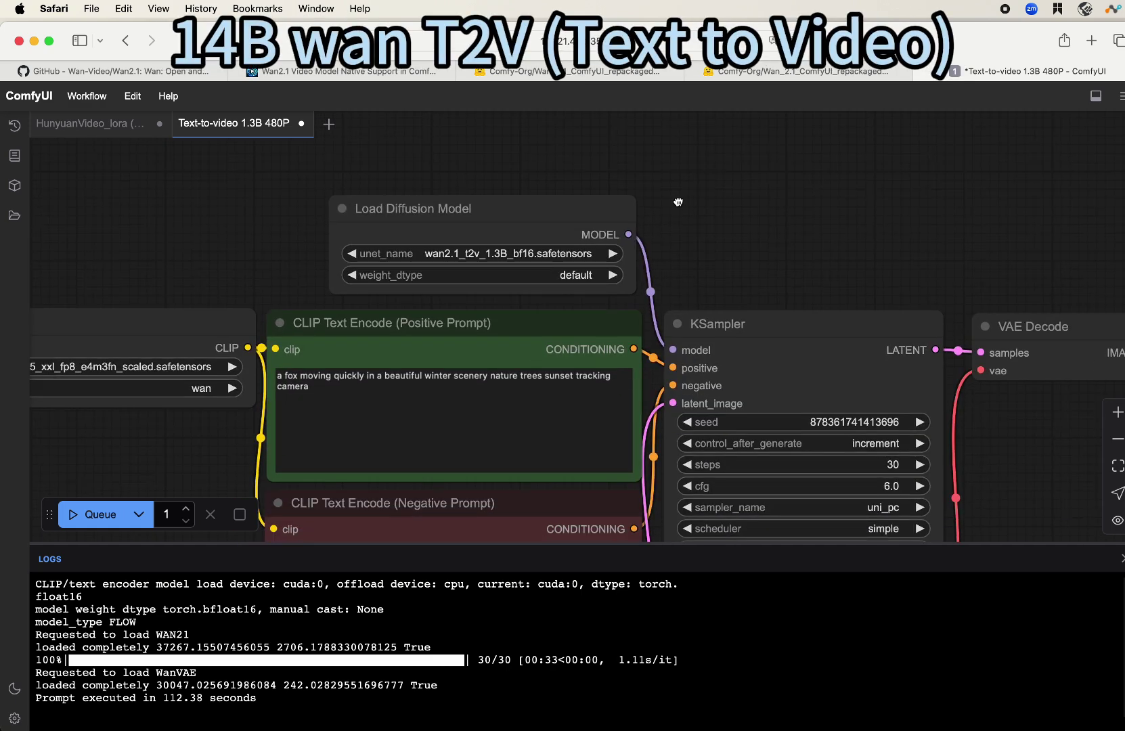
pyautogui.click(546, 256)
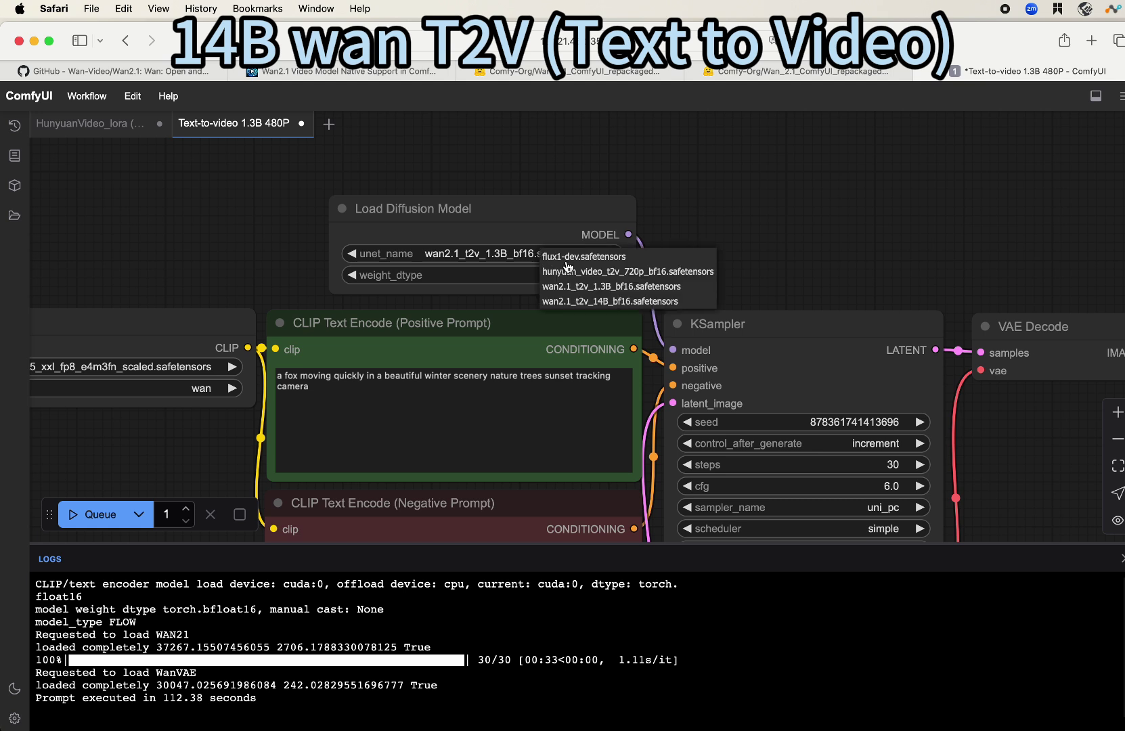
pyautogui.click(617, 302)
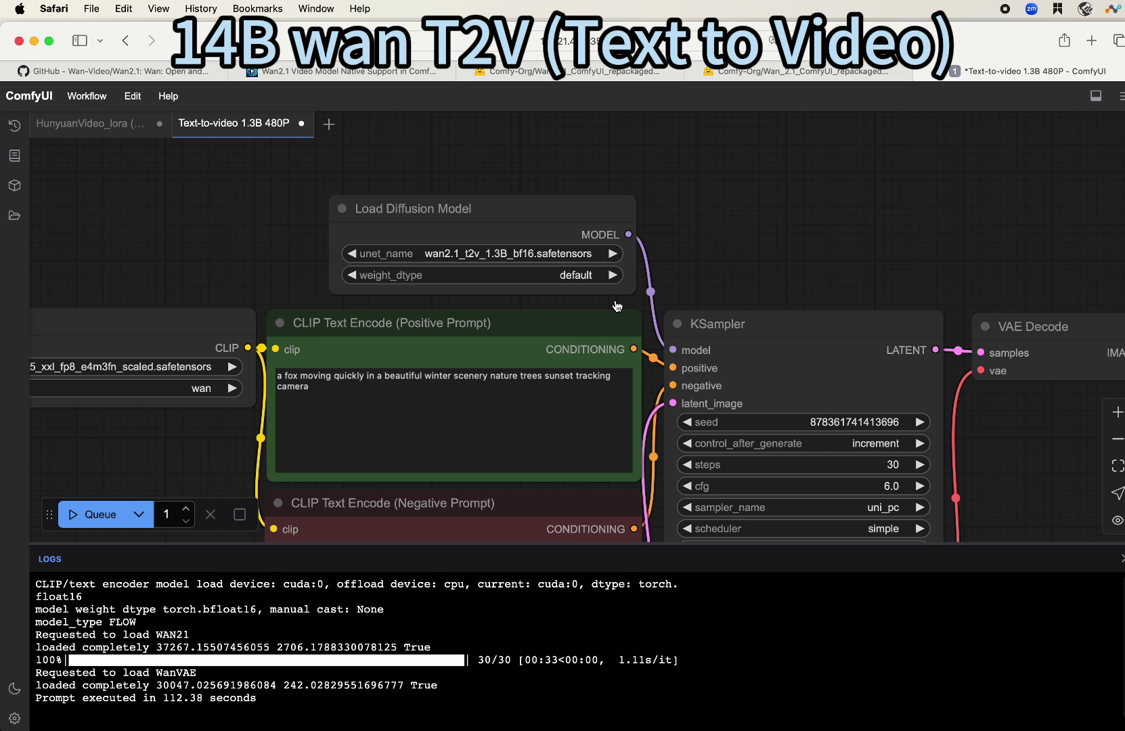
pyautogui.scroll(5, 531, 256)
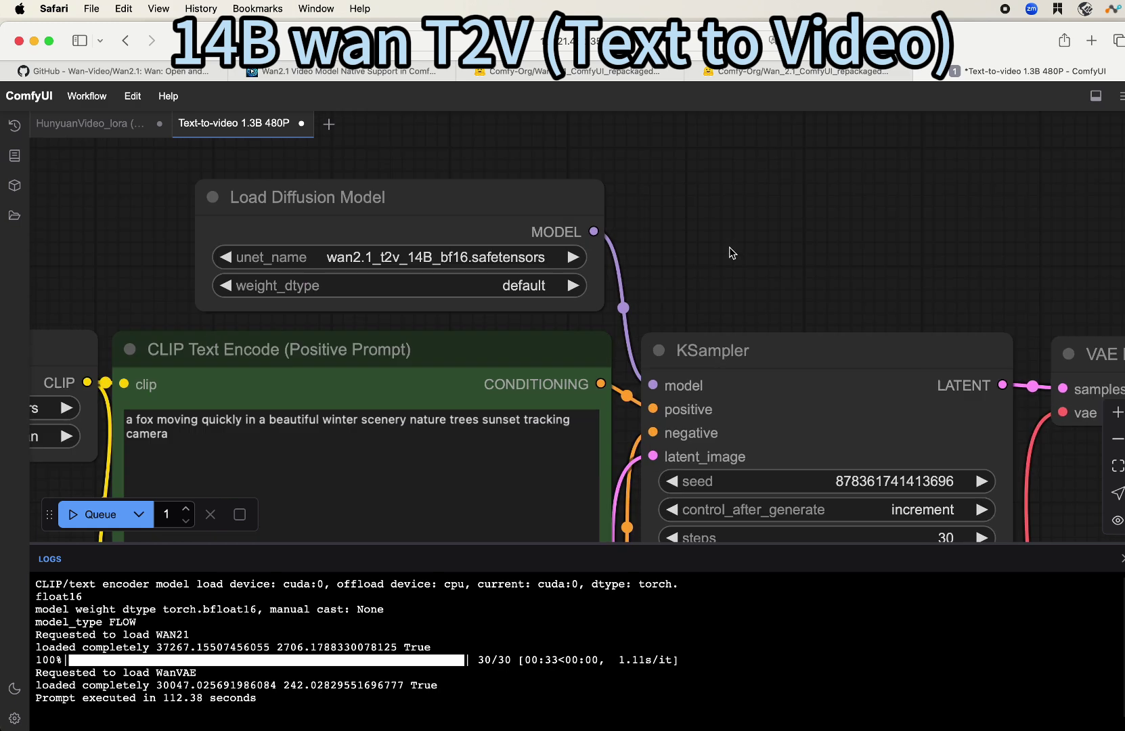
pyautogui.moveTo(673, 239); pyautogui.dragTo(644, 202)
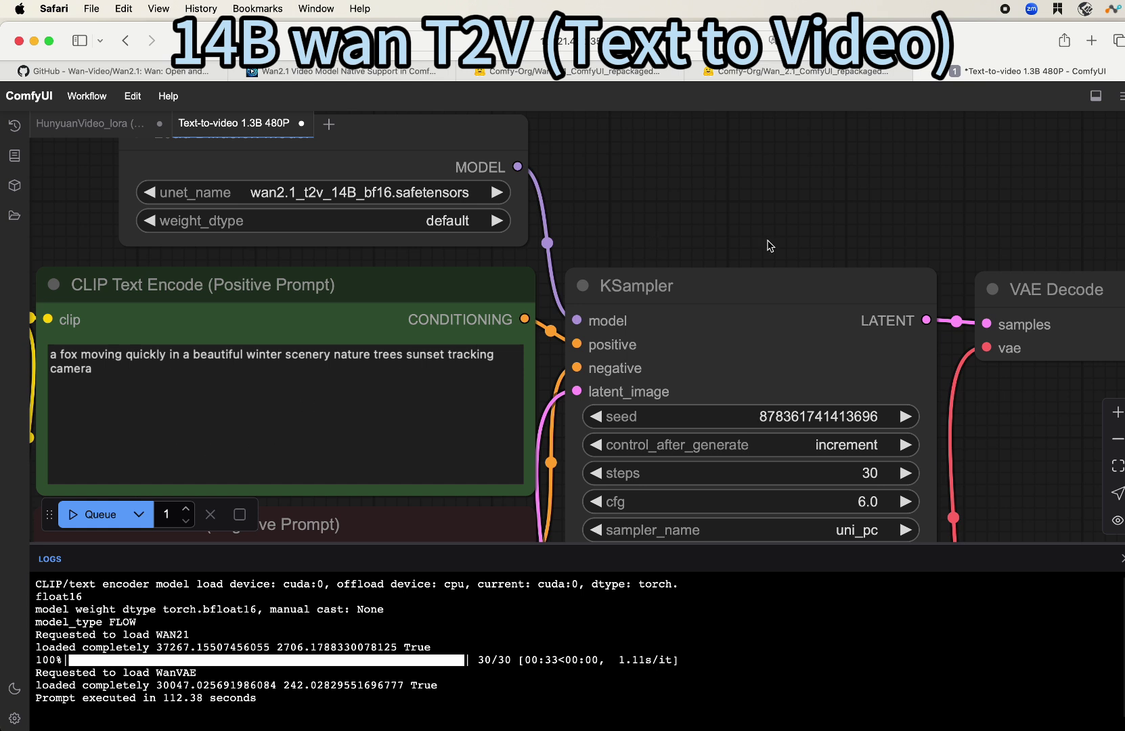
# Queue the fox prompt with the 14B model and bring the nvitop Terminal forward.
pyautogui.click(77, 526)
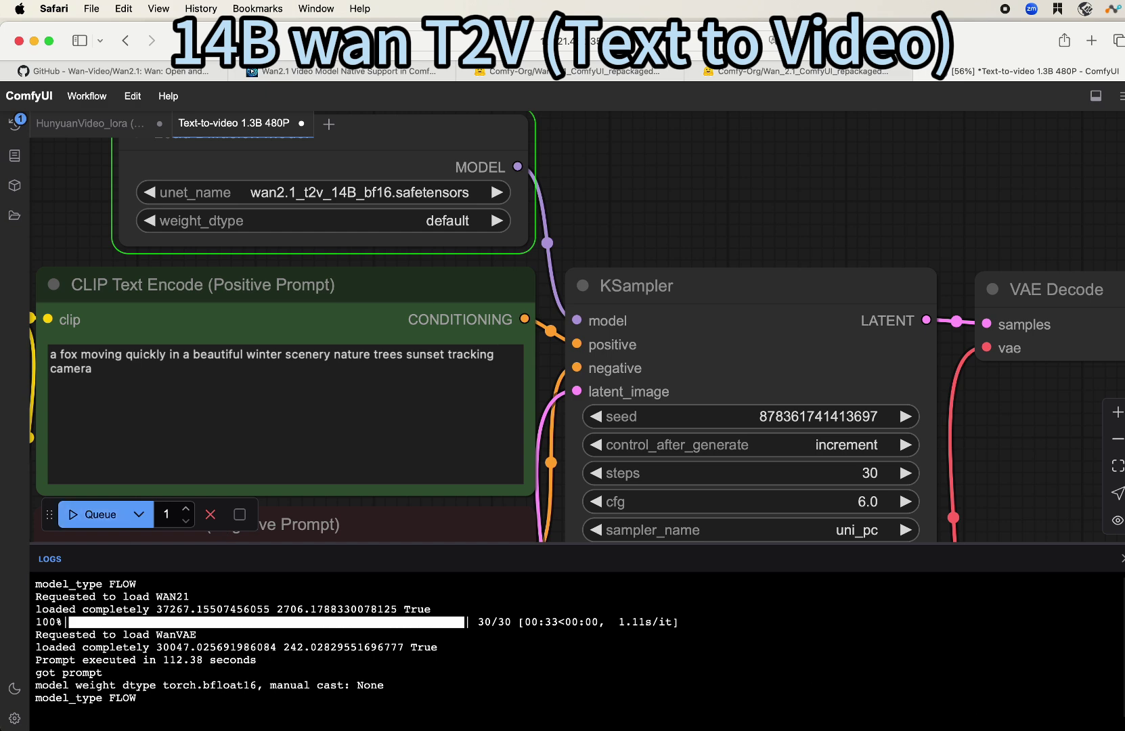
pyautogui.press('super+Tab')
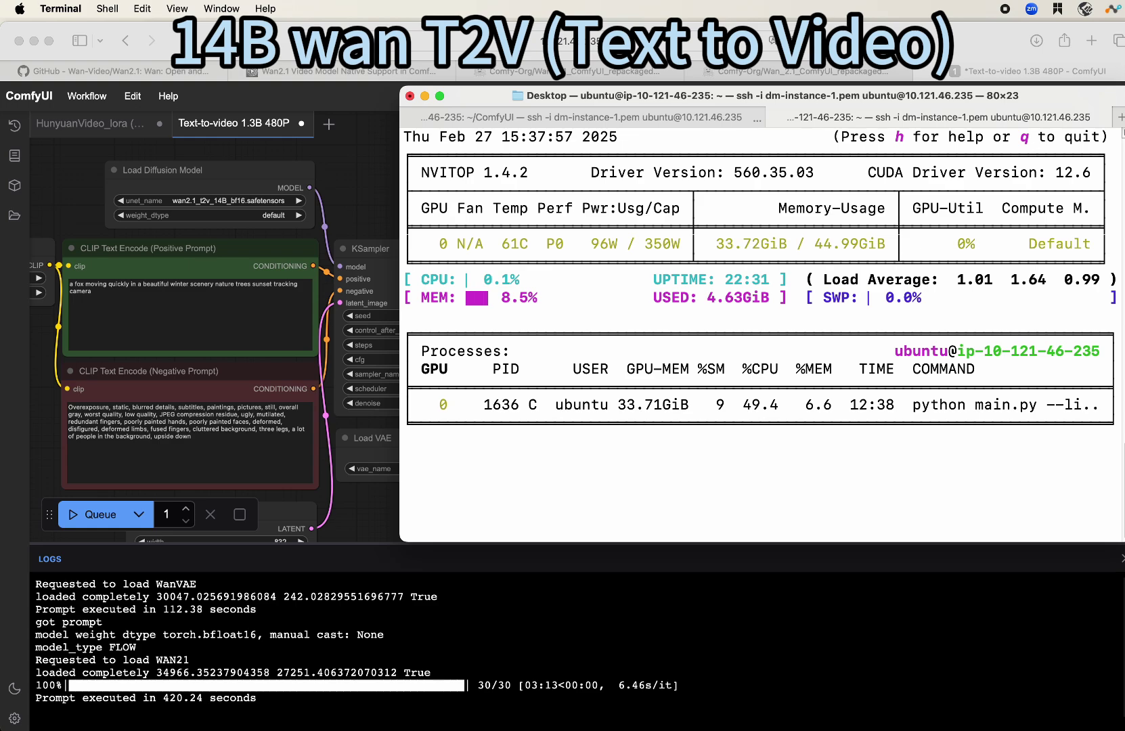
# Back in ComfyUI, save the sunset fox animation from the SaveAnimatedWEBP preview.
pyautogui.press('super+Tab')
pyautogui.hscroll(5, 317, 307)
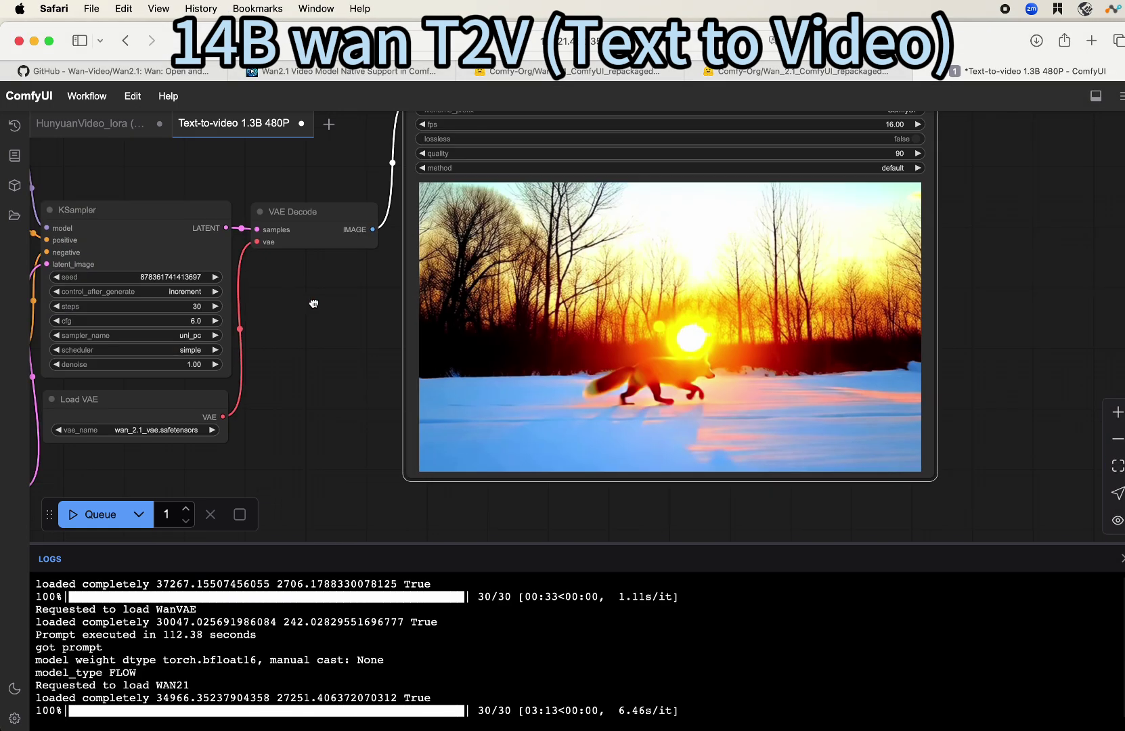
pyautogui.scroll(2, 585, 359)
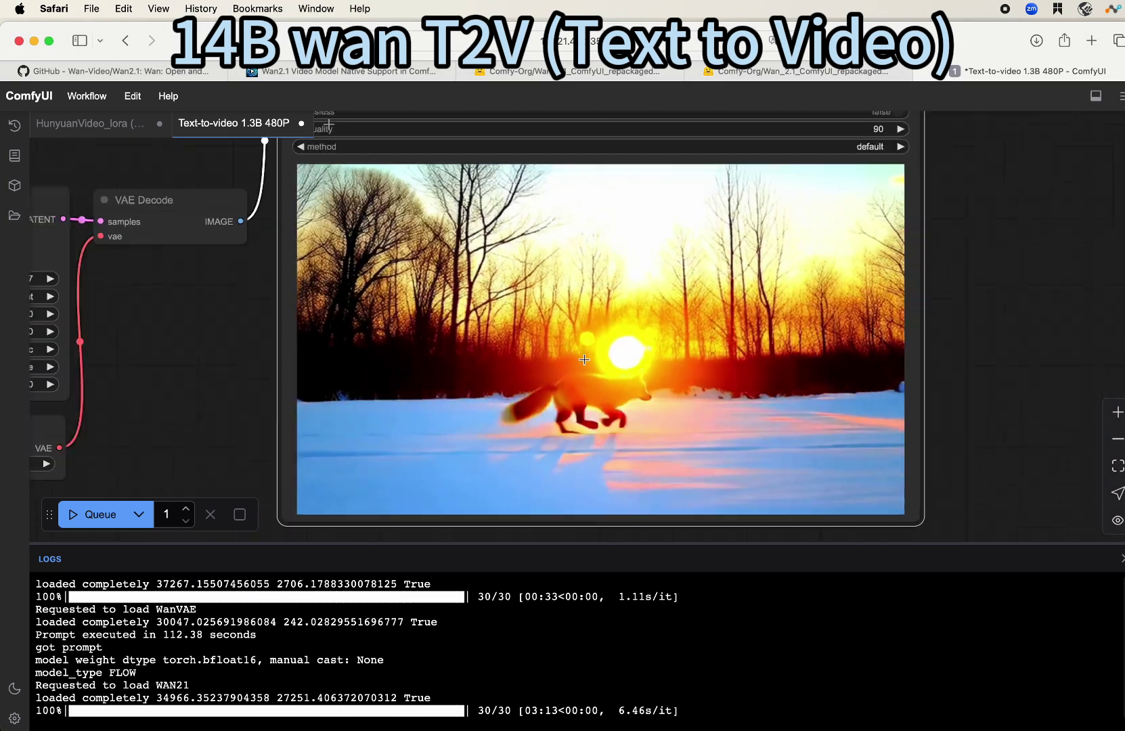
pyautogui.rightClick(832, 319)
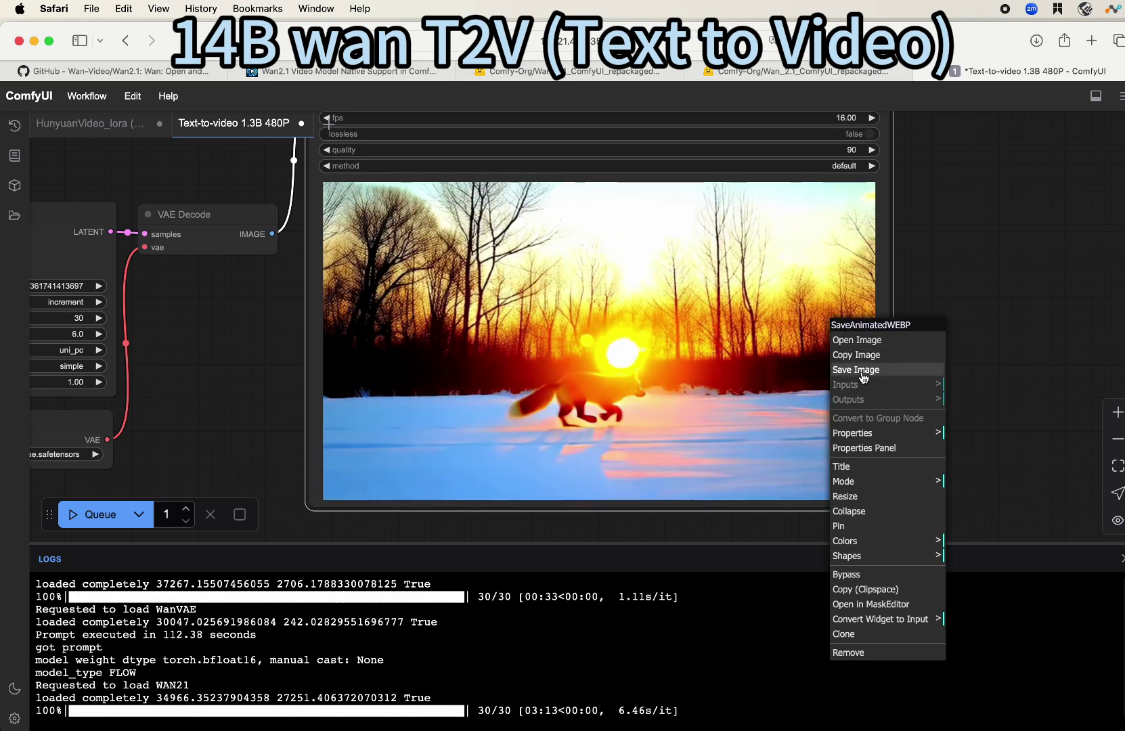
pyautogui.click(867, 356)
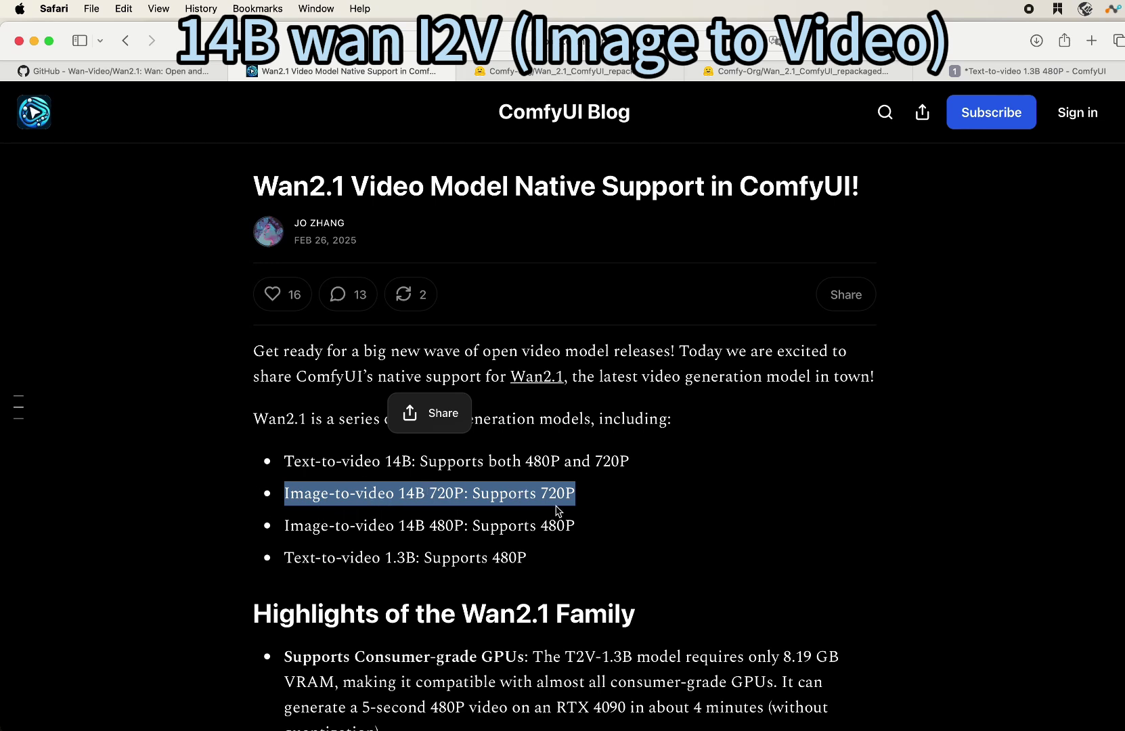
# Clear the blog text selection and switch to the Comfy-Org Hugging Face diffusion_models tab.
pyautogui.click(494, 502)
pyautogui.click(577, 77)
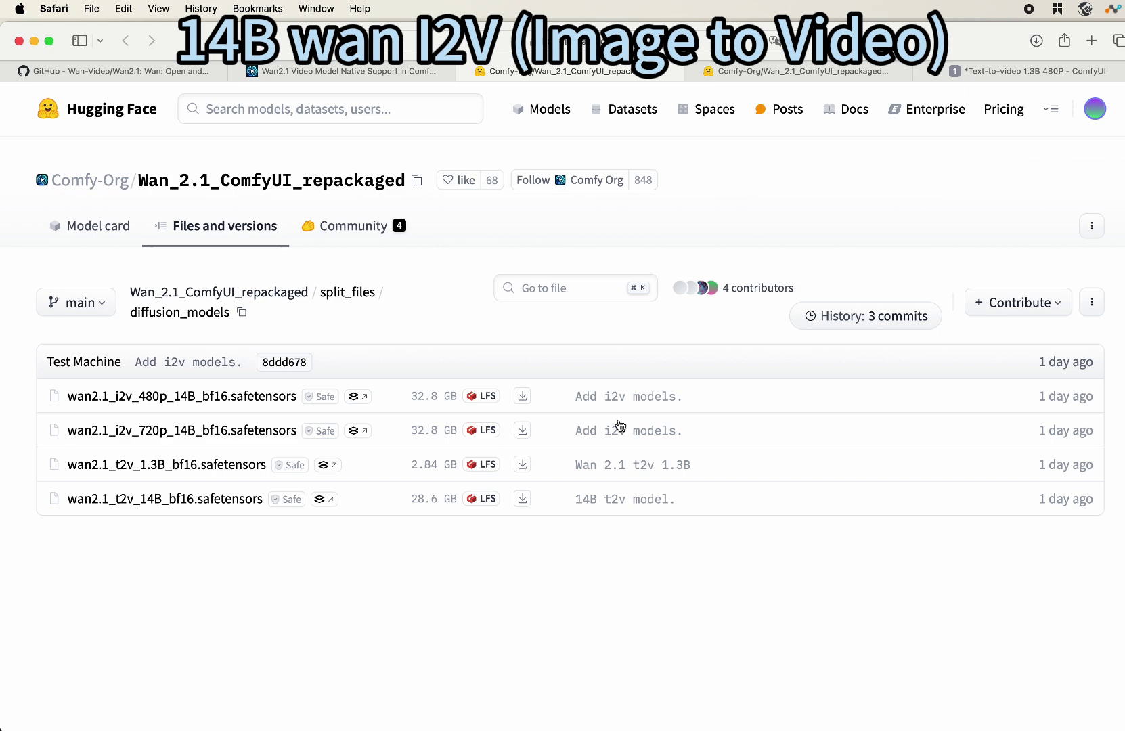
# In Finder, open the ComfyUI models folder and select diffusion_models.
pyautogui.click(1111, 253)
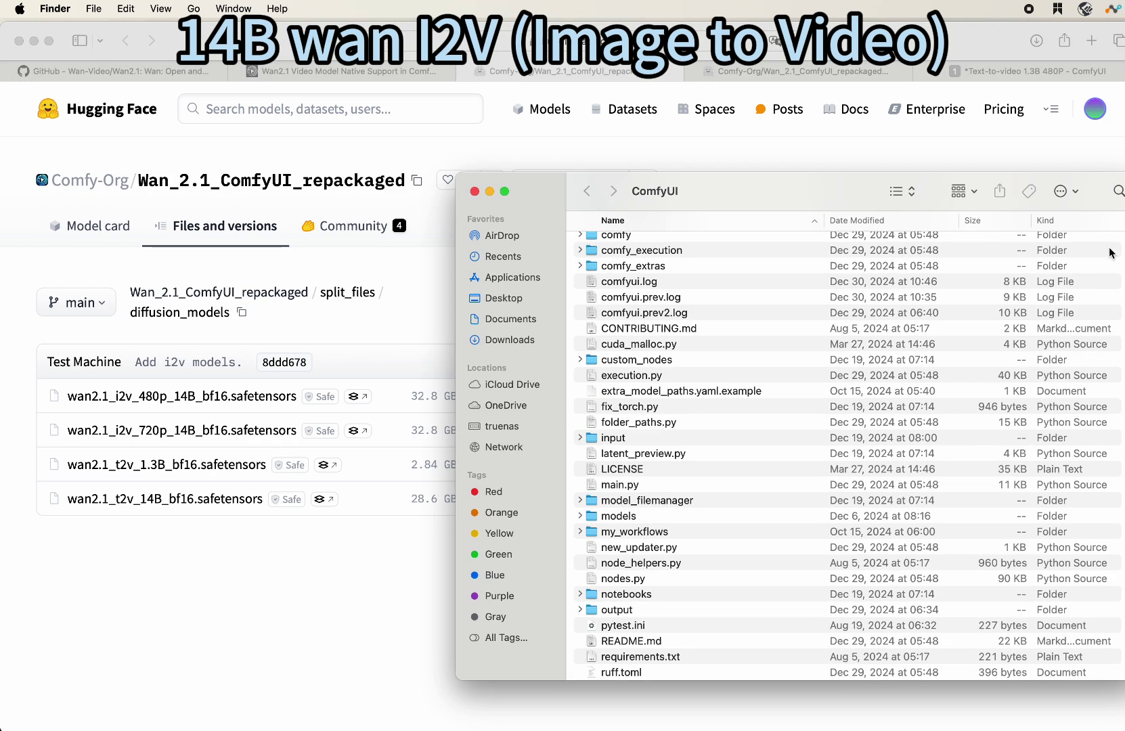
pyautogui.doubleClick(619, 516)
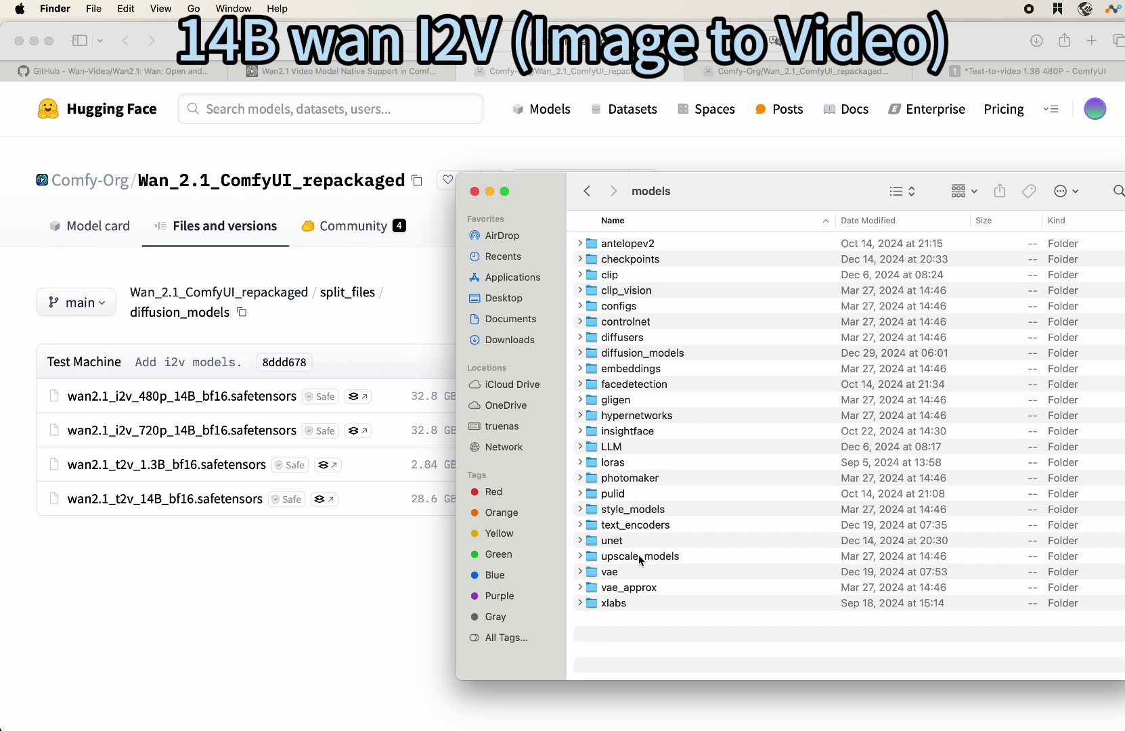
pyautogui.click(637, 355)
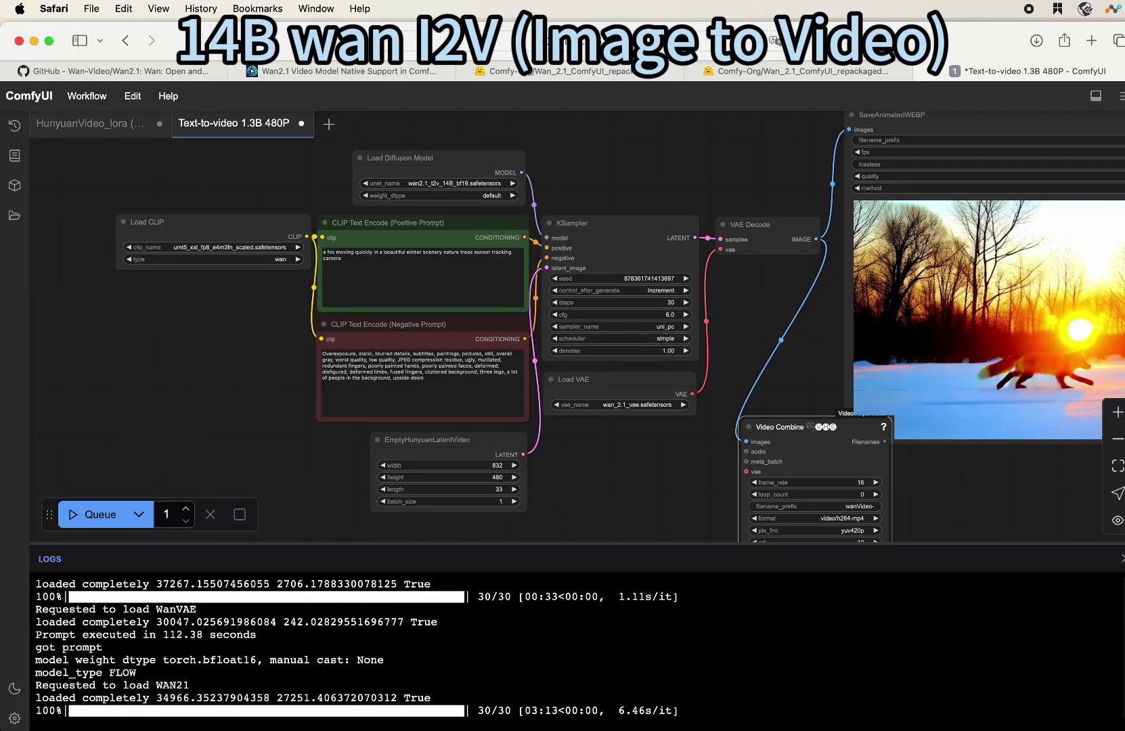
# Load the downloaded 720p image-to-video example workflow, dismiss the missing-nodes warning, and rearrange its nodes.
pyautogui.click(636, 728)
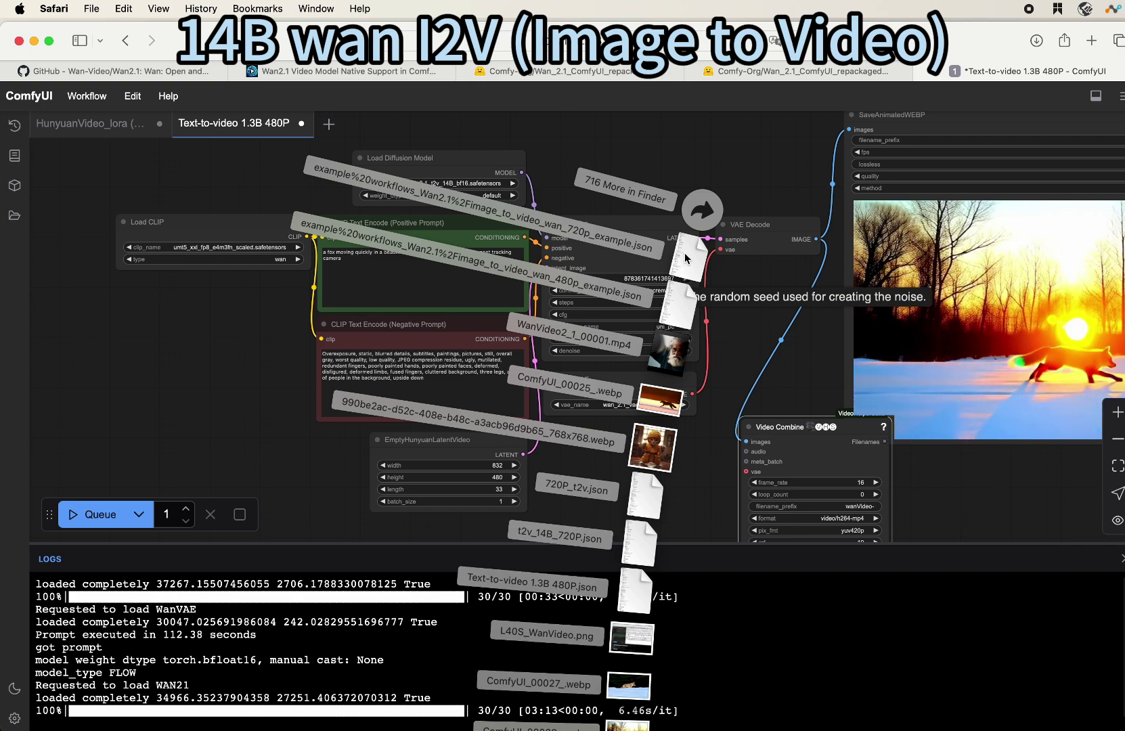
pyautogui.moveTo(686, 258); pyautogui.dragTo(591, 165)
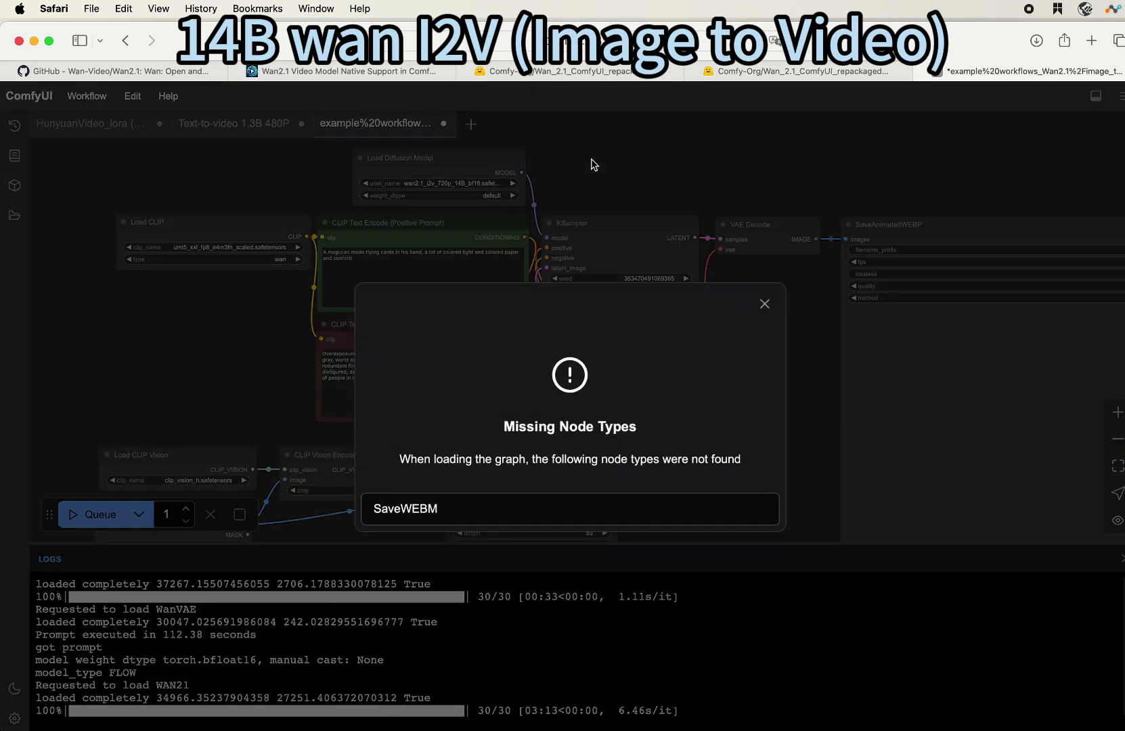
pyautogui.click(764, 304)
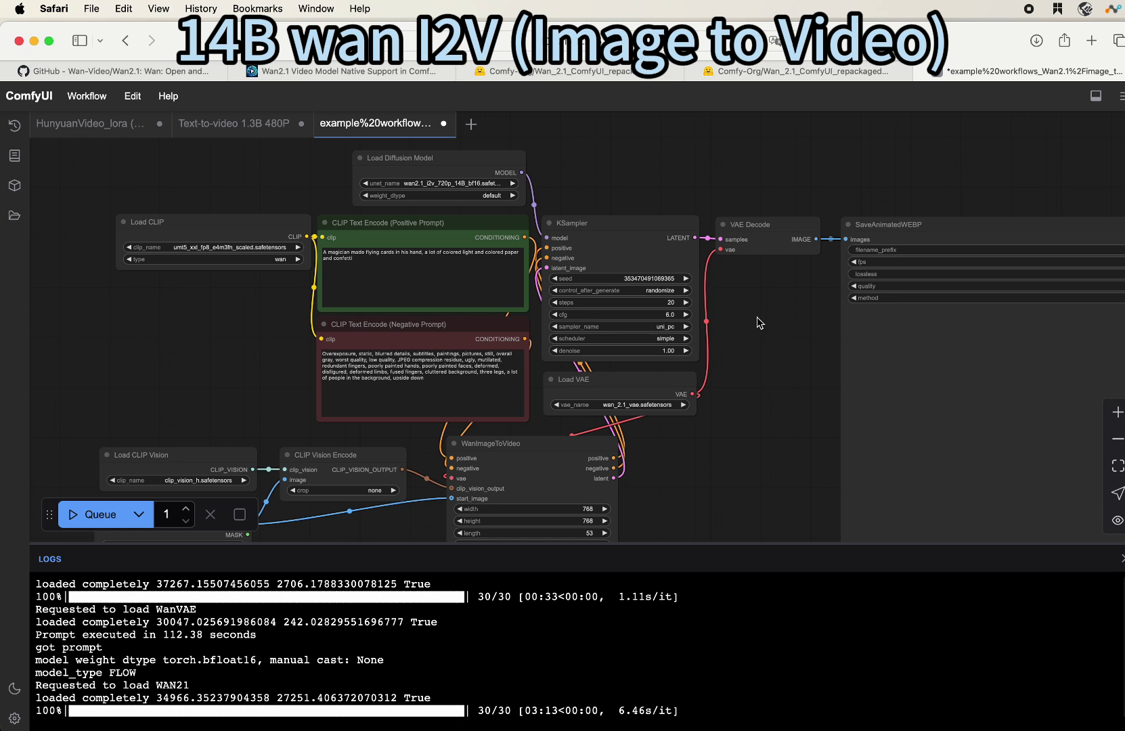
pyautogui.moveTo(757, 317); pyautogui.dragTo(588, 245)
pyautogui.moveTo(676, 240); pyautogui.dragTo(471, 359)
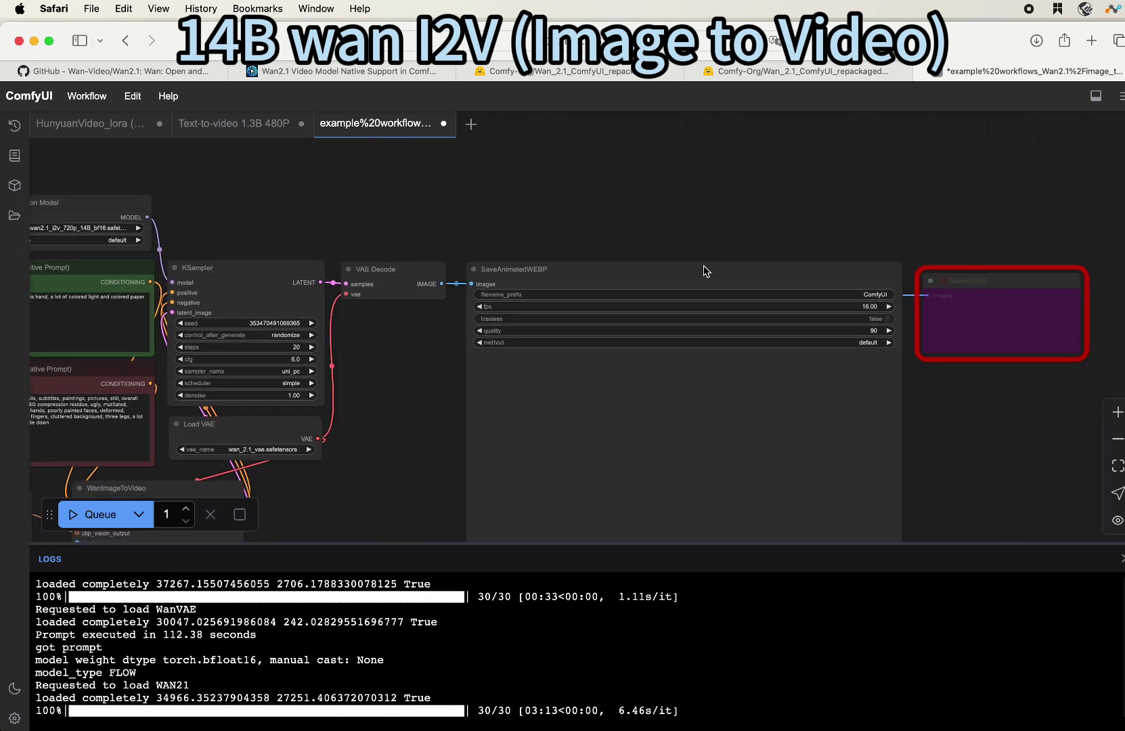
pyautogui.moveTo(706, 271); pyautogui.dragTo(682, 365)
pyautogui.moveTo(967, 277); pyautogui.dragTo(688, 159)
pyautogui.scroll(5, 686, 174)
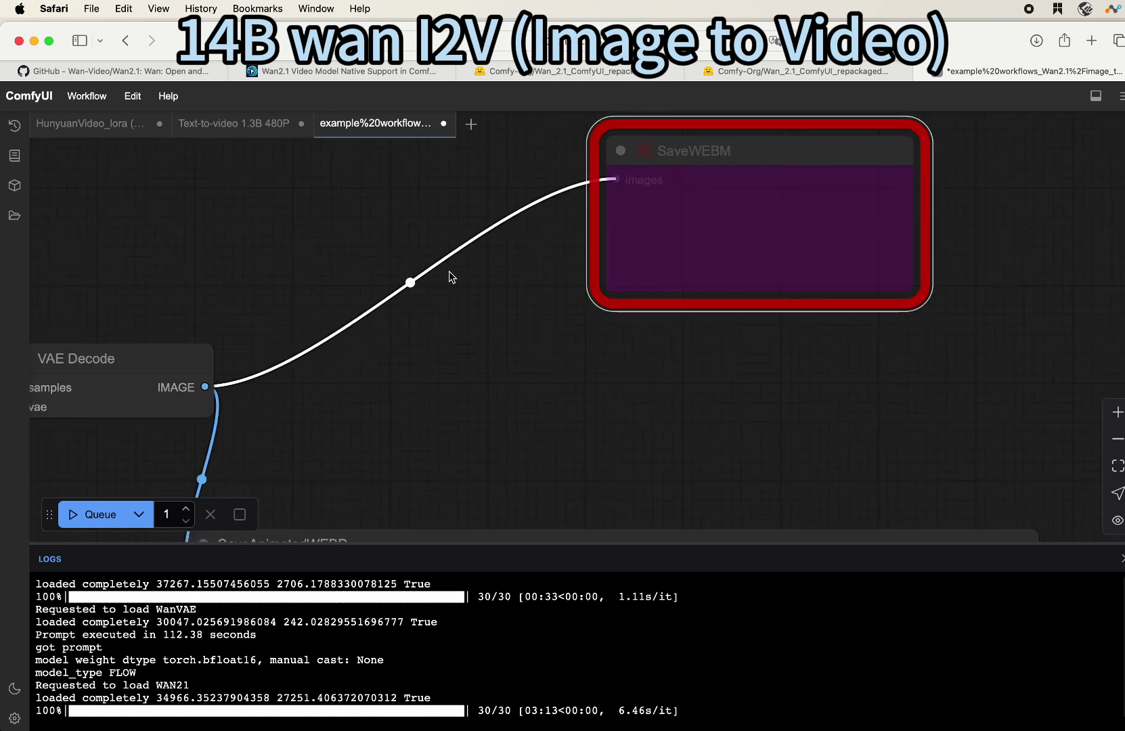
# Delete the VAE Decode→SaveWEBM link and the unused SaveWEBM node.
pyautogui.click(410, 282)
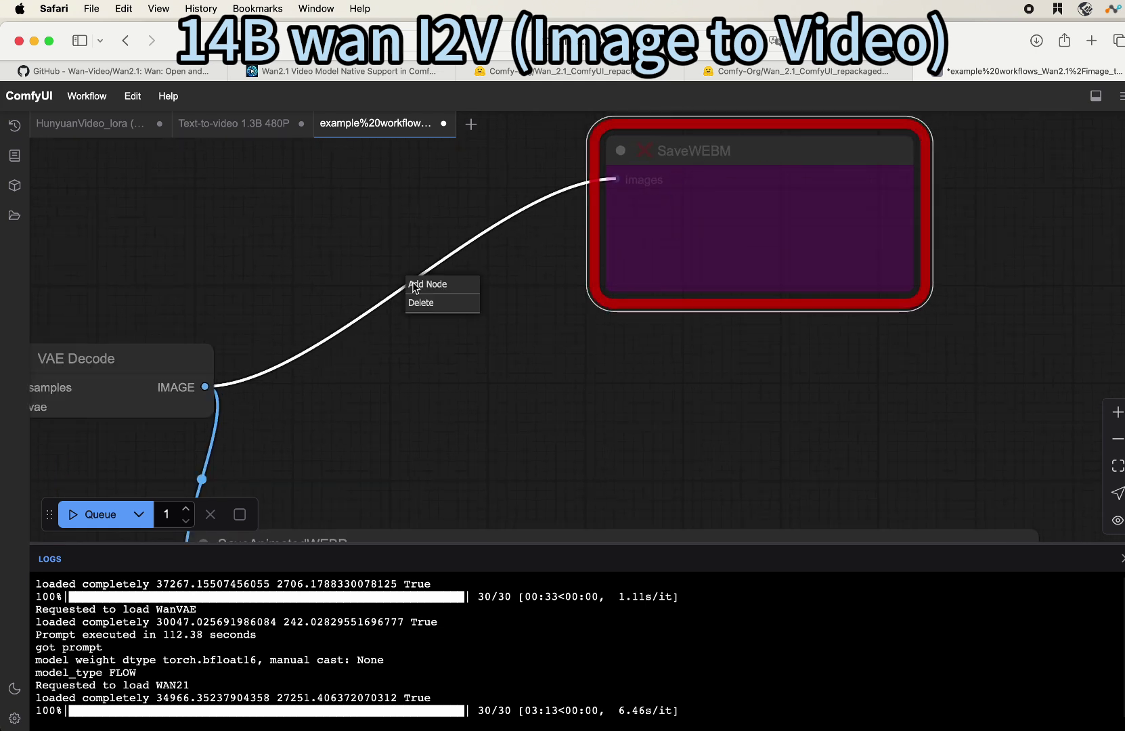
pyautogui.click(449, 306)
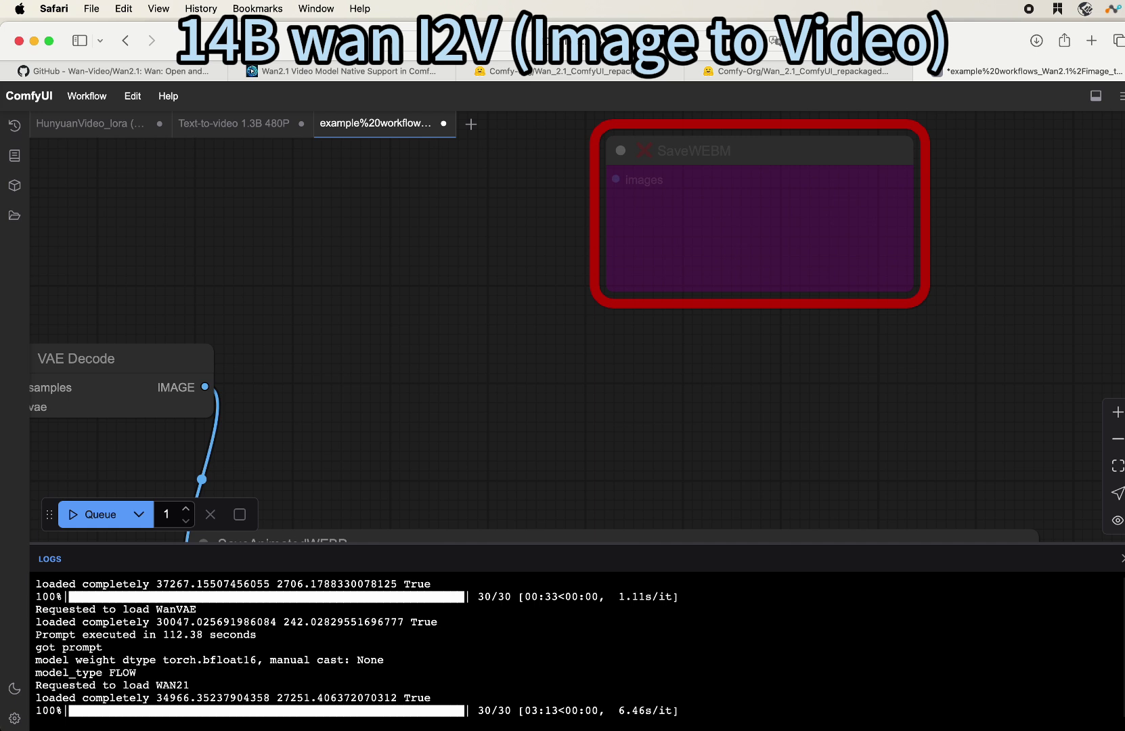
pyautogui.click(690, 151)
pyautogui.press('Delete')
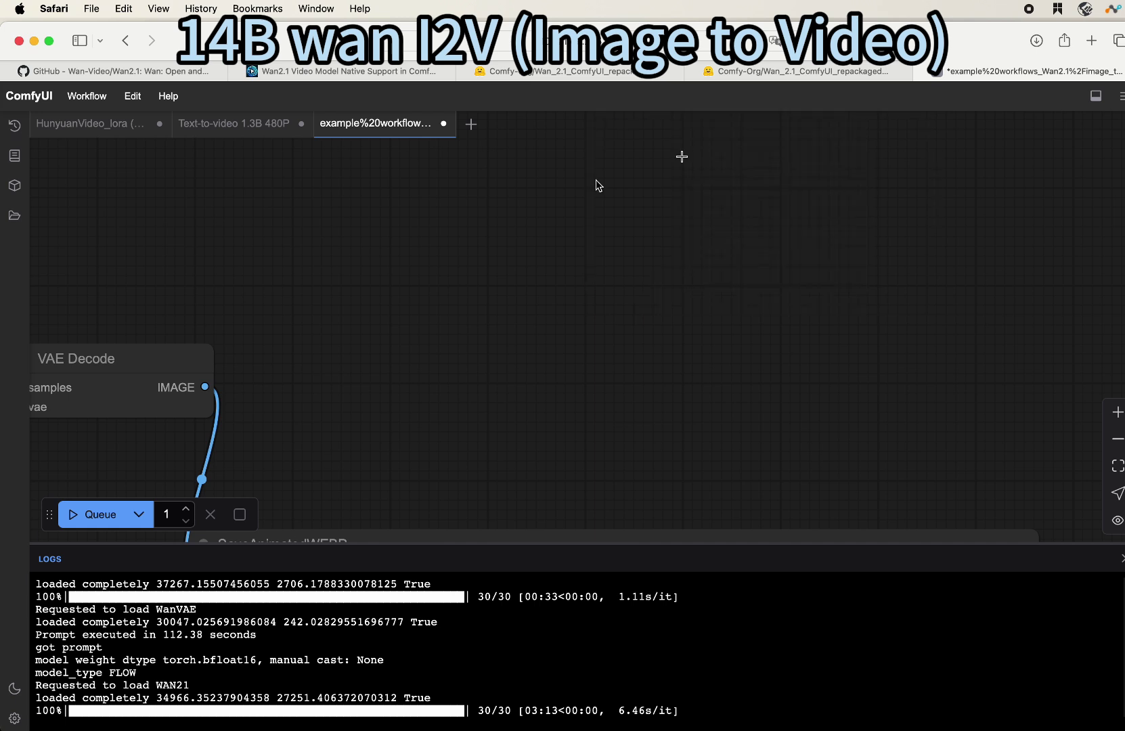
pyautogui.scroll(-3, 598, 186)
# Replace the hunyuan video model in Load Diffusion Model with wan2.1_i2v_720p_14B_bf16.safetensors.
pyautogui.moveTo(124, 157); pyautogui.dragTo(903, 195)
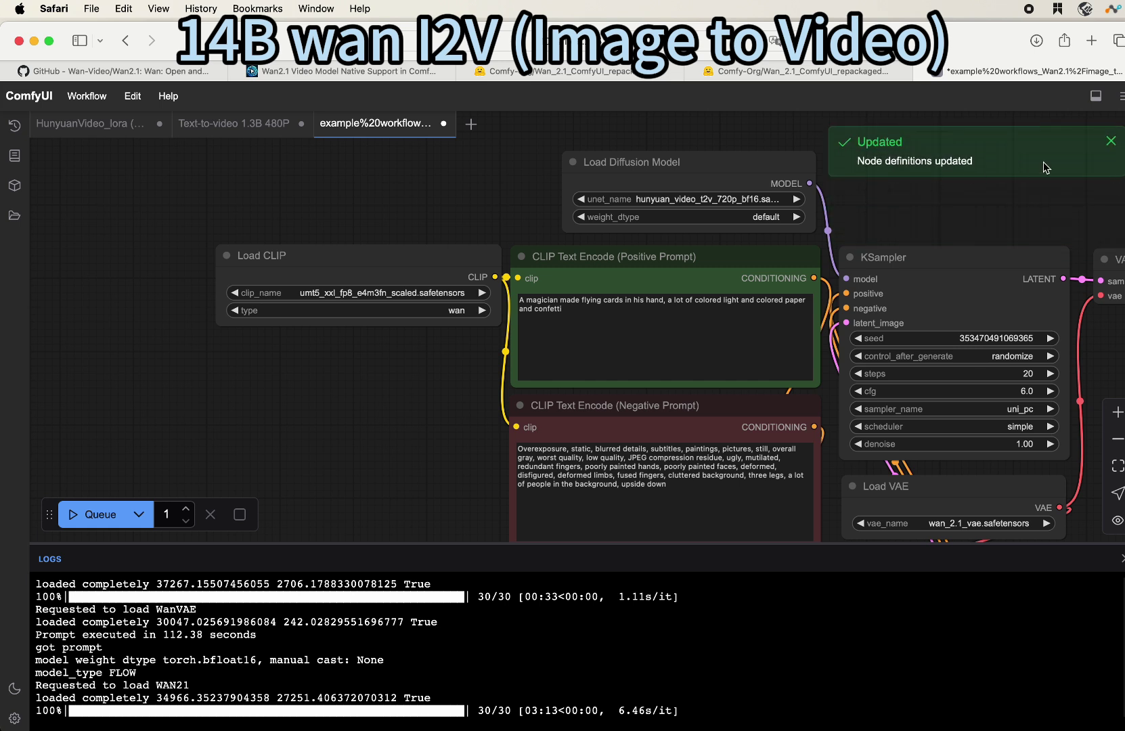
pyautogui.click(704, 201)
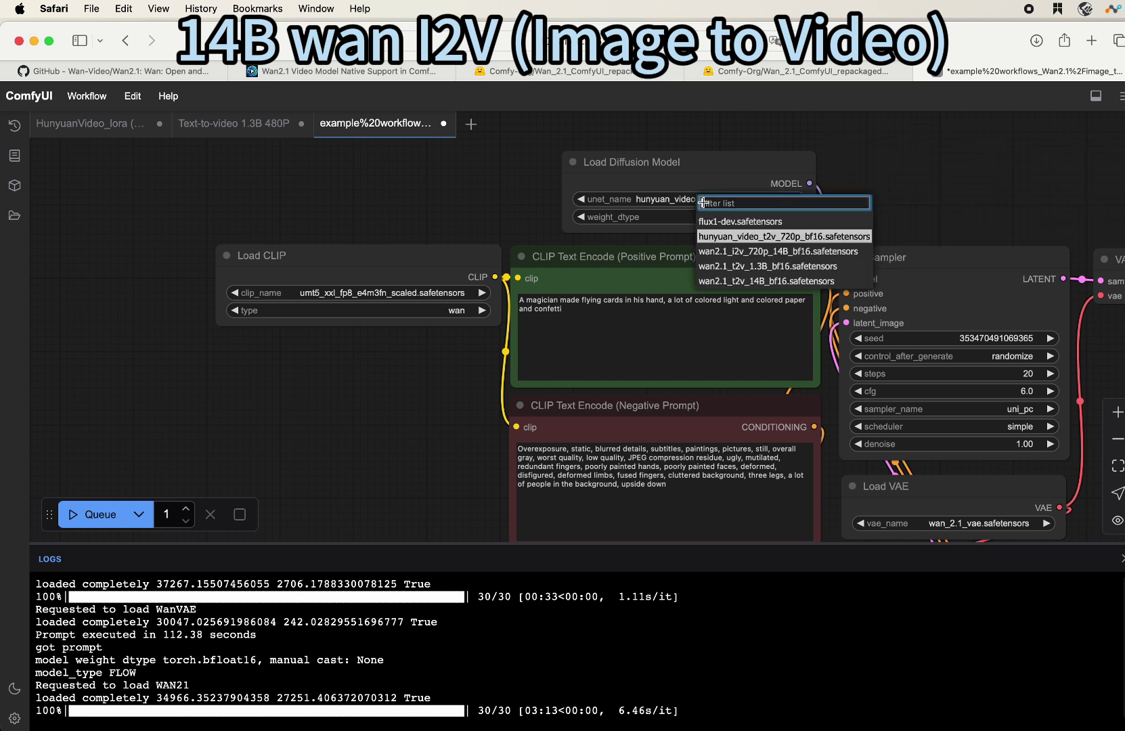
pyautogui.click(761, 253)
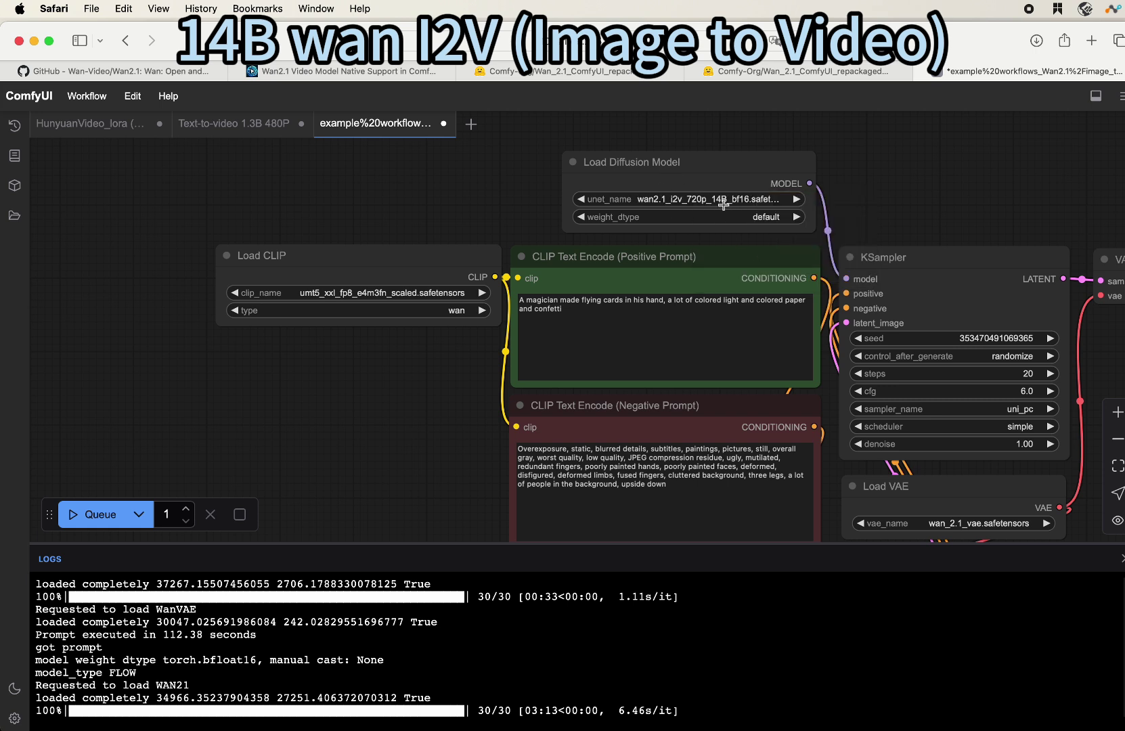
pyautogui.click(676, 198)
# Paste the anime girl picture ComfyUI_00046_.png into the Load Image node.
pyautogui.click(996, 186)
pyautogui.moveTo(839, 235); pyautogui.dragTo(801, 183)
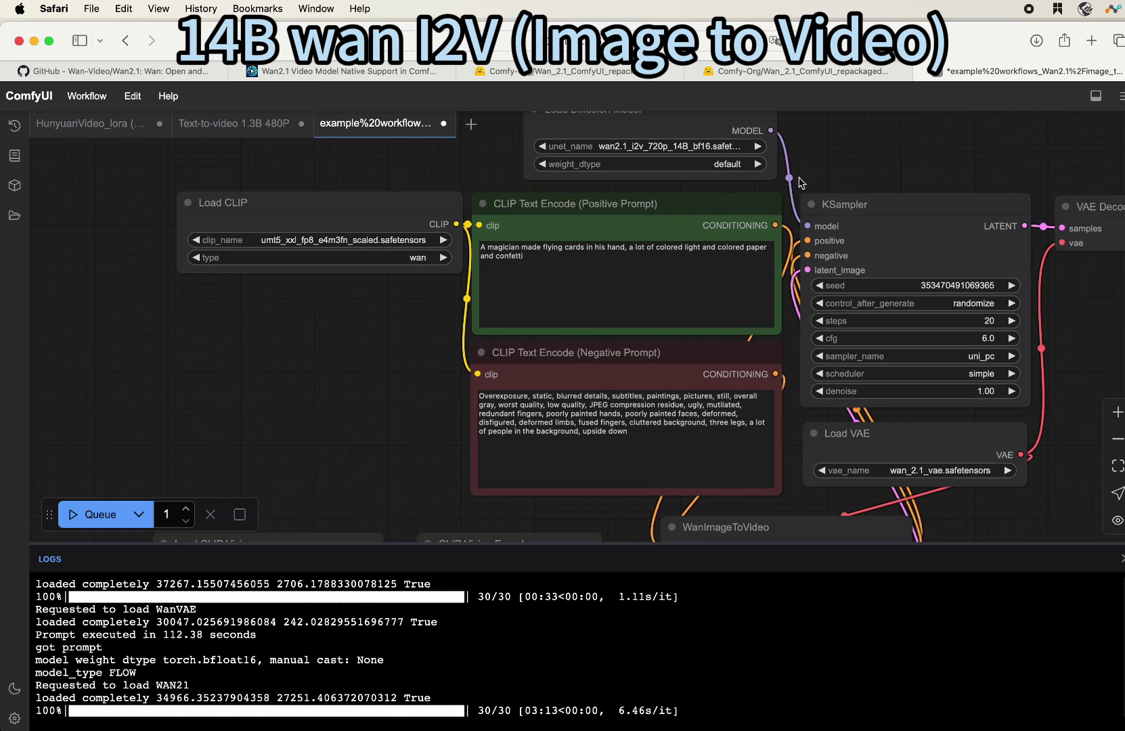
pyautogui.scroll(-2, 265, 346)
pyautogui.scroll(-5, 301, 247)
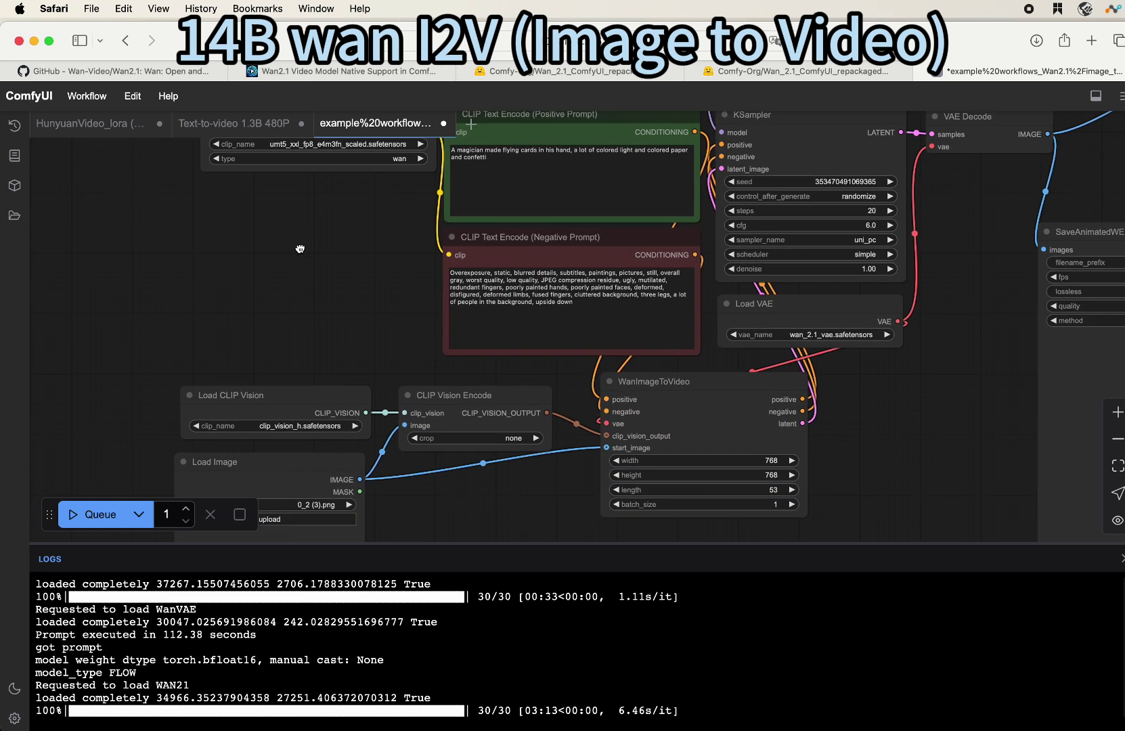
pyautogui.hscroll(-5, 366, 305)
pyautogui.click(432, 364)
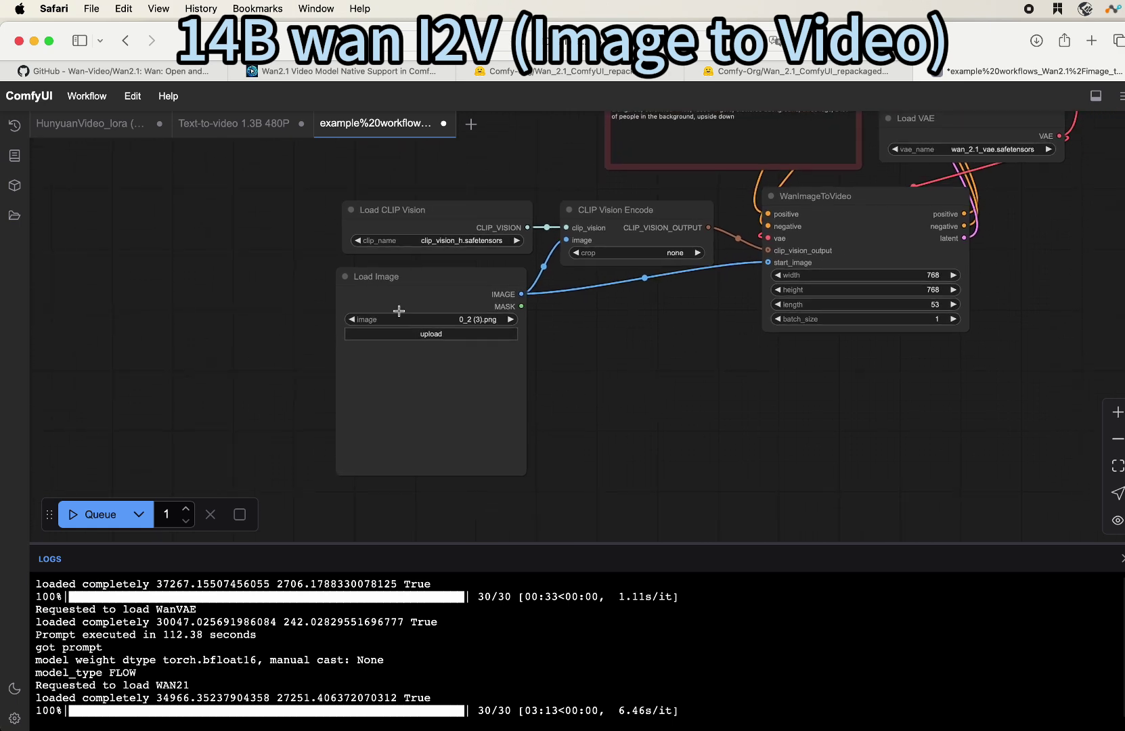
pyautogui.scroll(2, 606, 448)
pyautogui.press('super+v')
pyautogui.scroll(2, 512, 397)
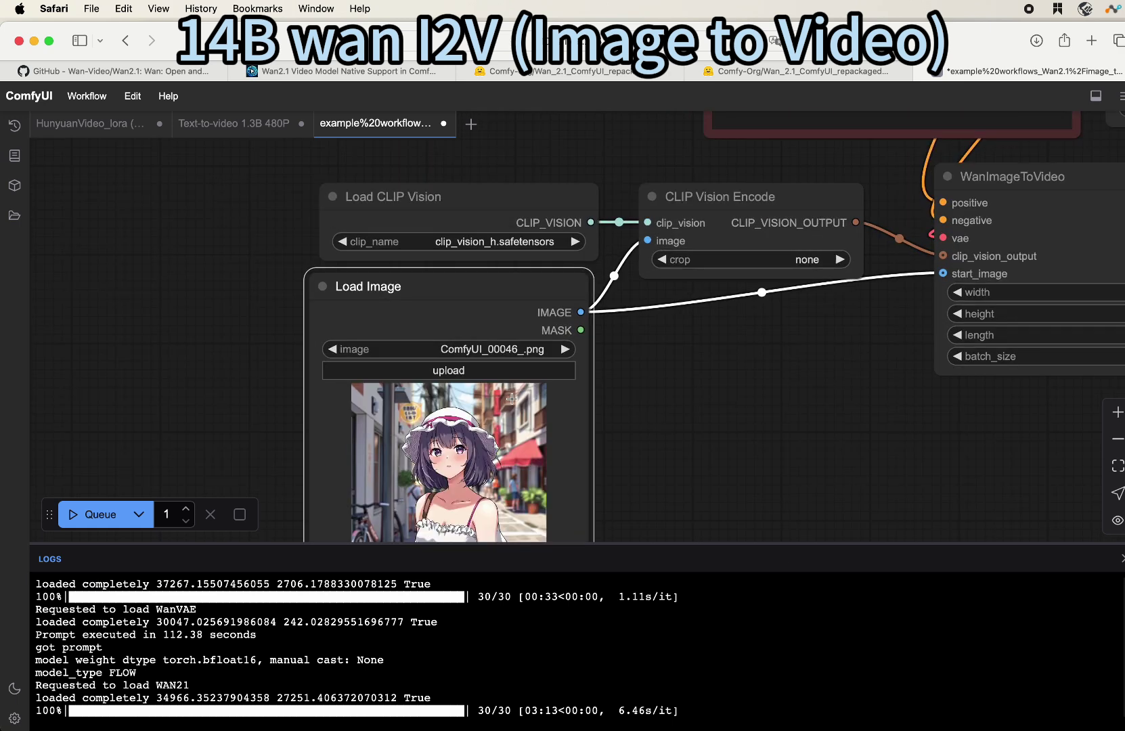
pyautogui.scroll(-2, 522, 402)
# Zoom in on the Load Image preview to check the pasted picture.
pyautogui.moveTo(698, 413); pyautogui.dragTo(522, 365)
pyautogui.scroll(-3, 522, 365)
pyautogui.scroll(6, 745, 319)
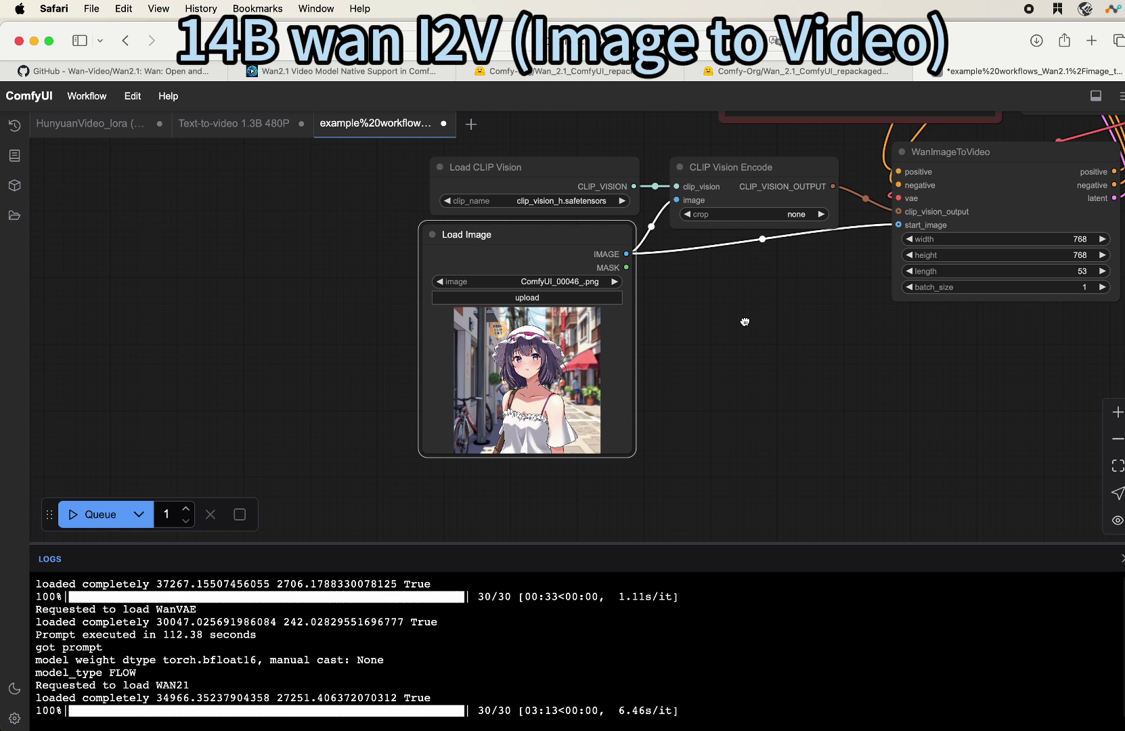
pyautogui.scroll(2, 616, 336)
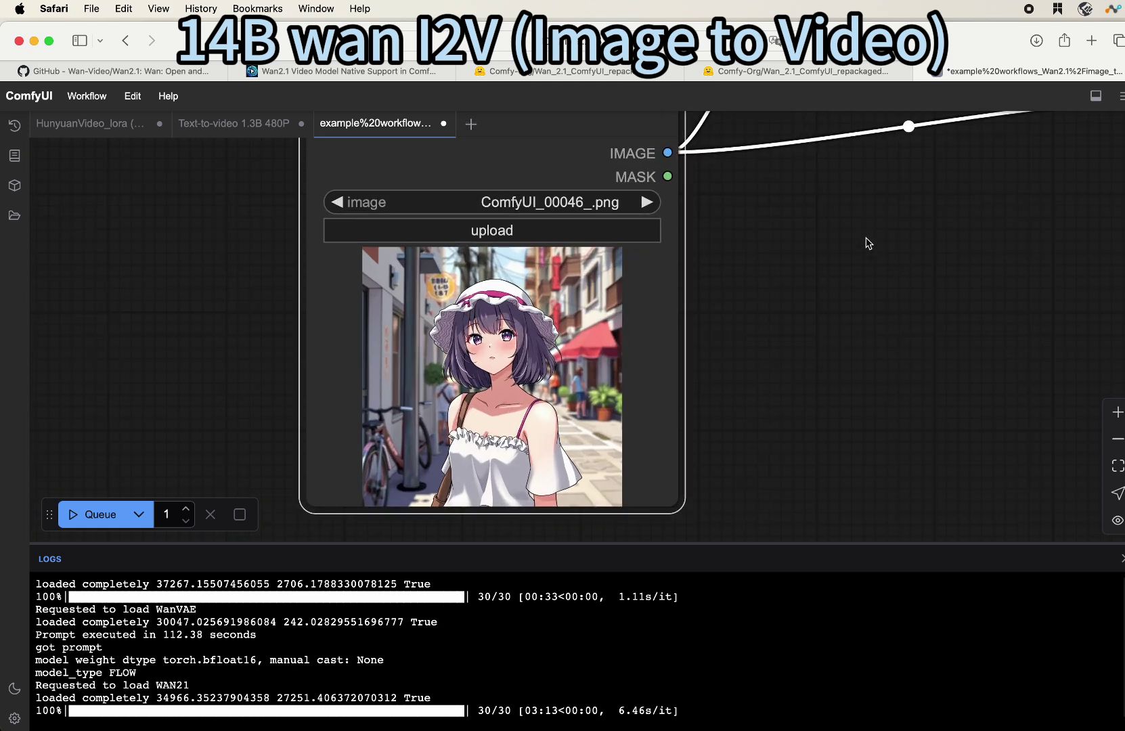
pyautogui.scroll(3, 869, 244)
pyautogui.scroll(5, 372, 351)
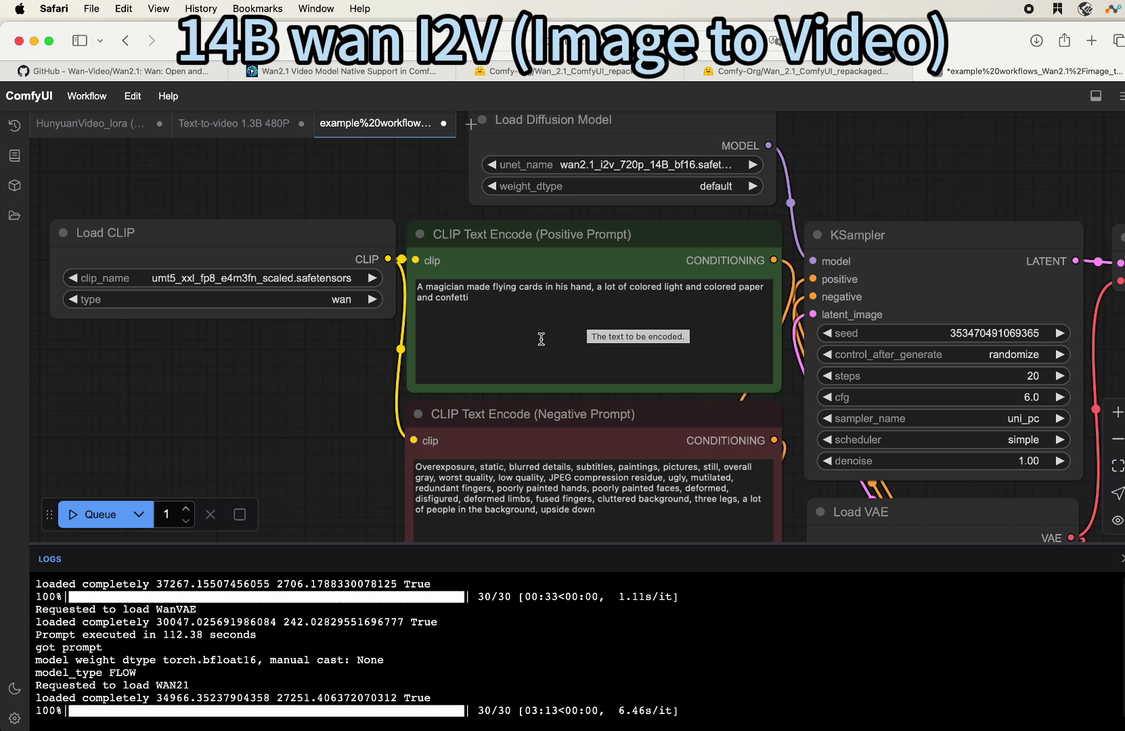
pyautogui.scroll(-1, 600, 449)
pyautogui.scroll(-1, 600, 449)
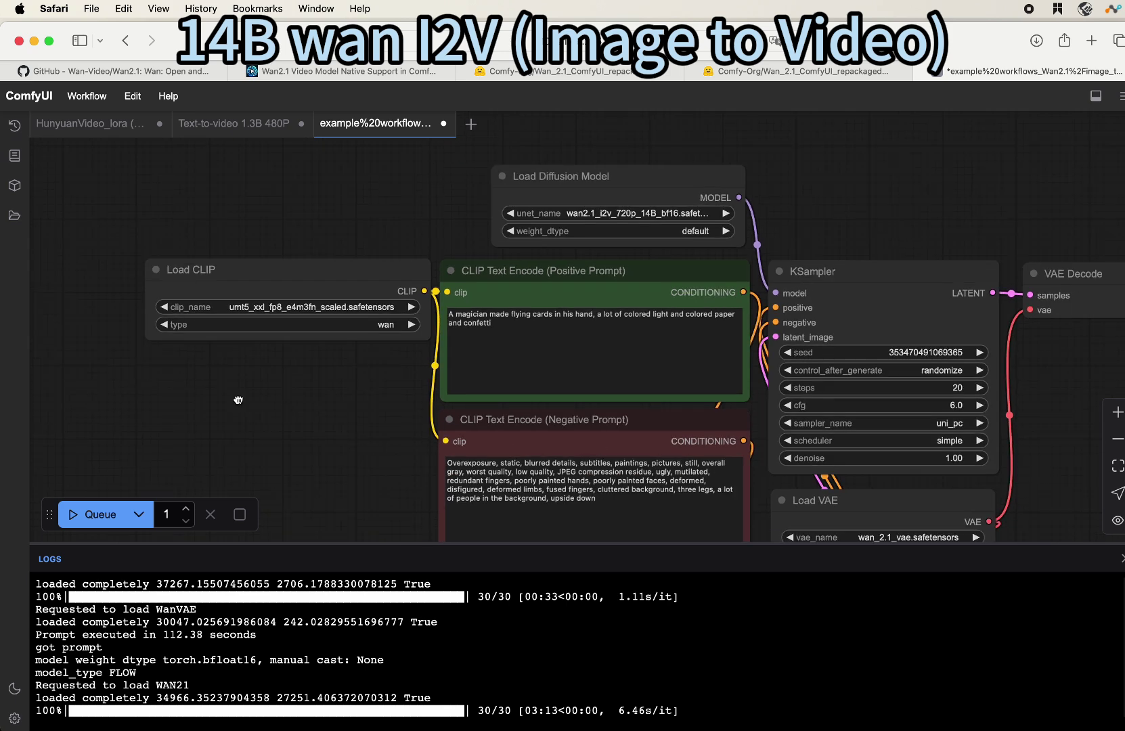
pyautogui.hscroll(5, 305, 306)
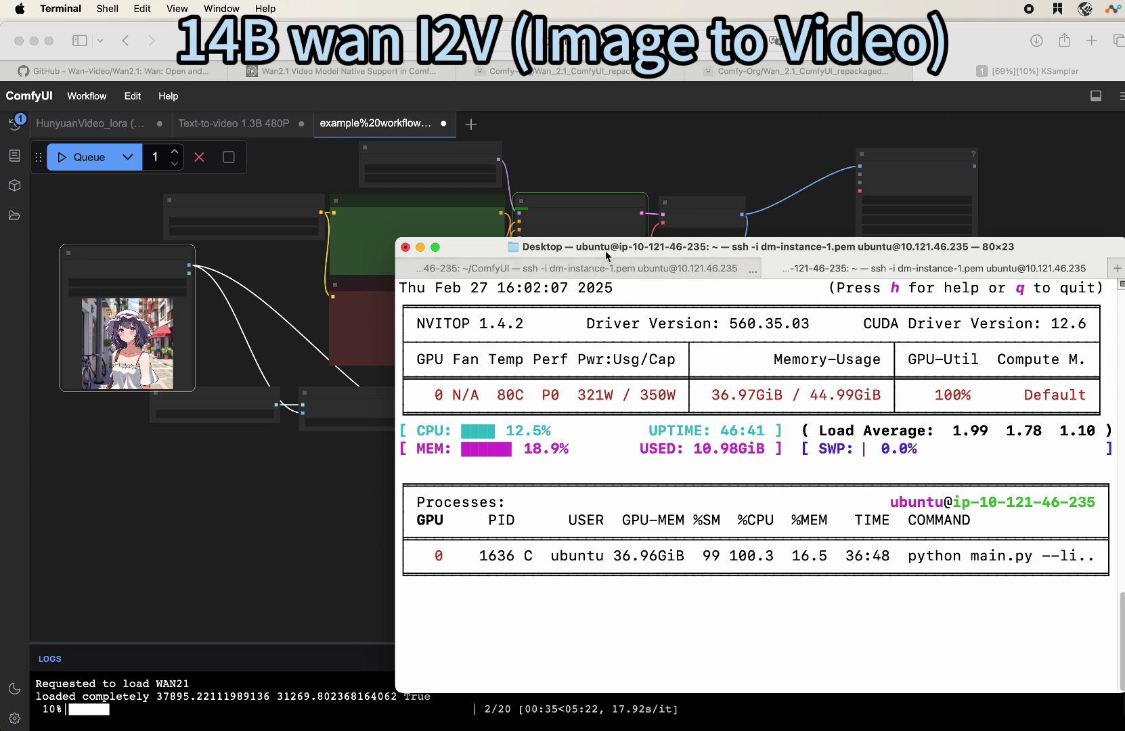
# Reposition the nvitop window over ComfyUI and highlight the 588.48-second render time in the log.
pyautogui.moveTo(602, 259); pyautogui.dragTo(602, 237)
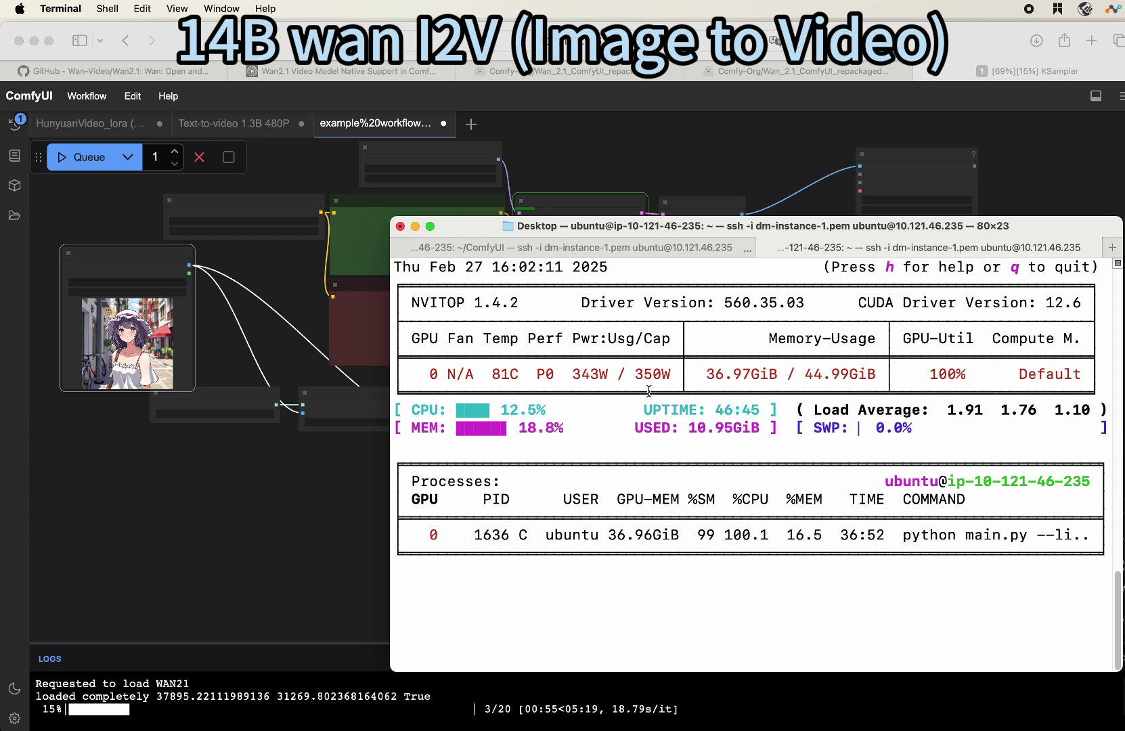
pyautogui.moveTo(650, 235); pyautogui.dragTo(635, 302)
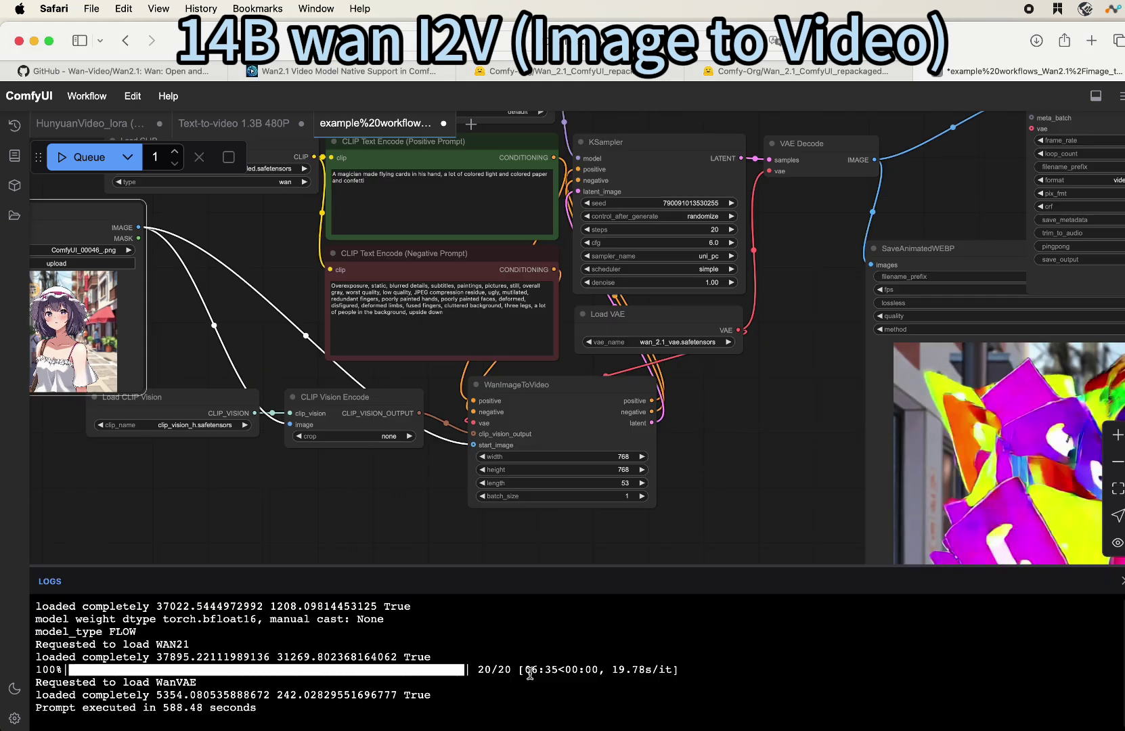
pyautogui.moveTo(526, 671); pyautogui.dragTo(603, 669)
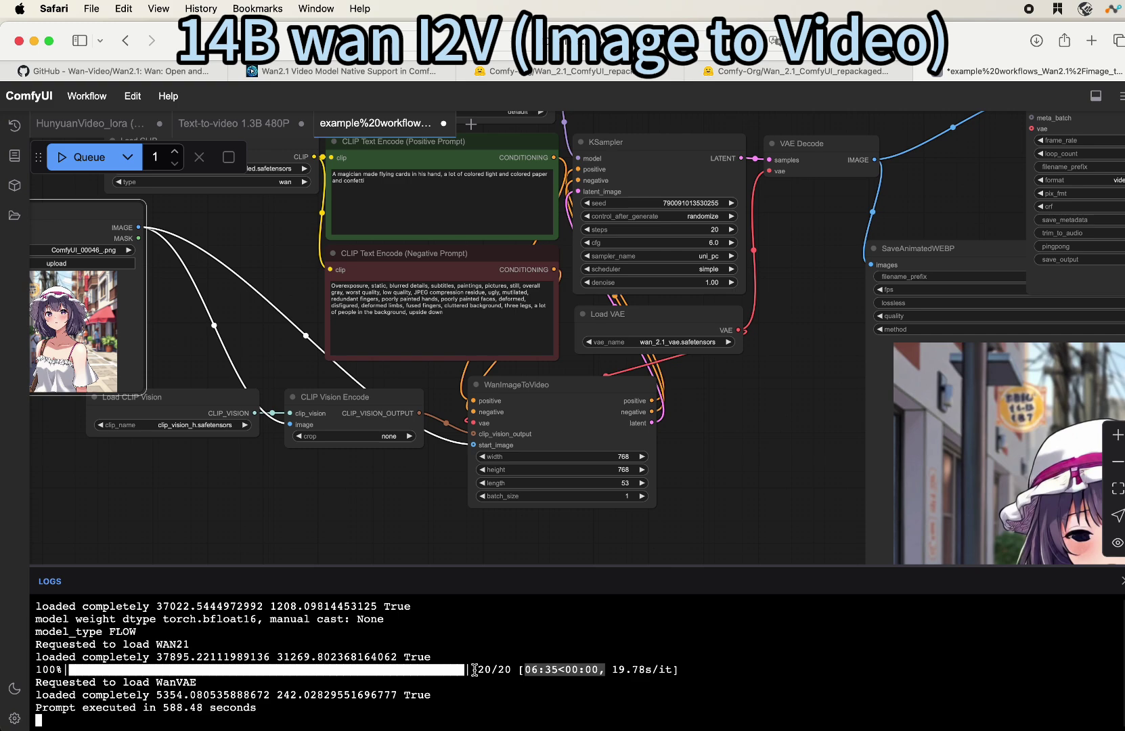
pyautogui.moveTo(477, 670); pyautogui.dragTo(542, 668)
pyautogui.scroll(1, 544, 666)
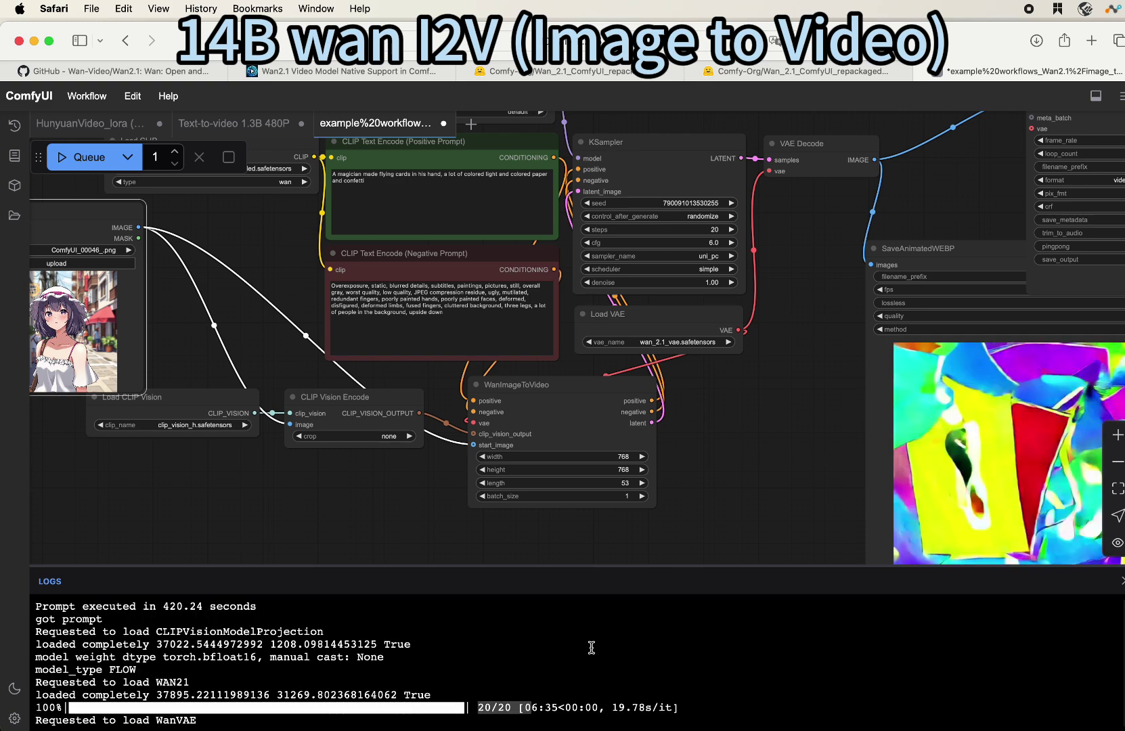
pyautogui.moveTo(782, 411); pyautogui.dragTo(417, 283)
pyautogui.scroll(-1, 472, 324)
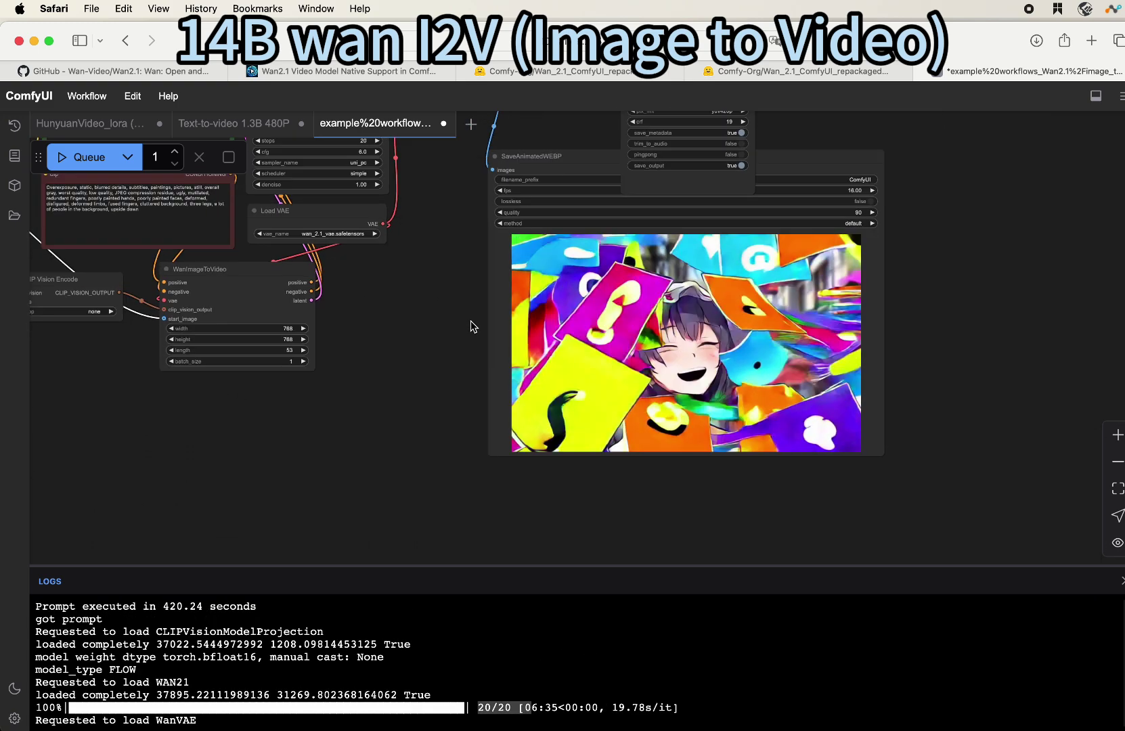
pyautogui.scroll(-3, 465, 325)
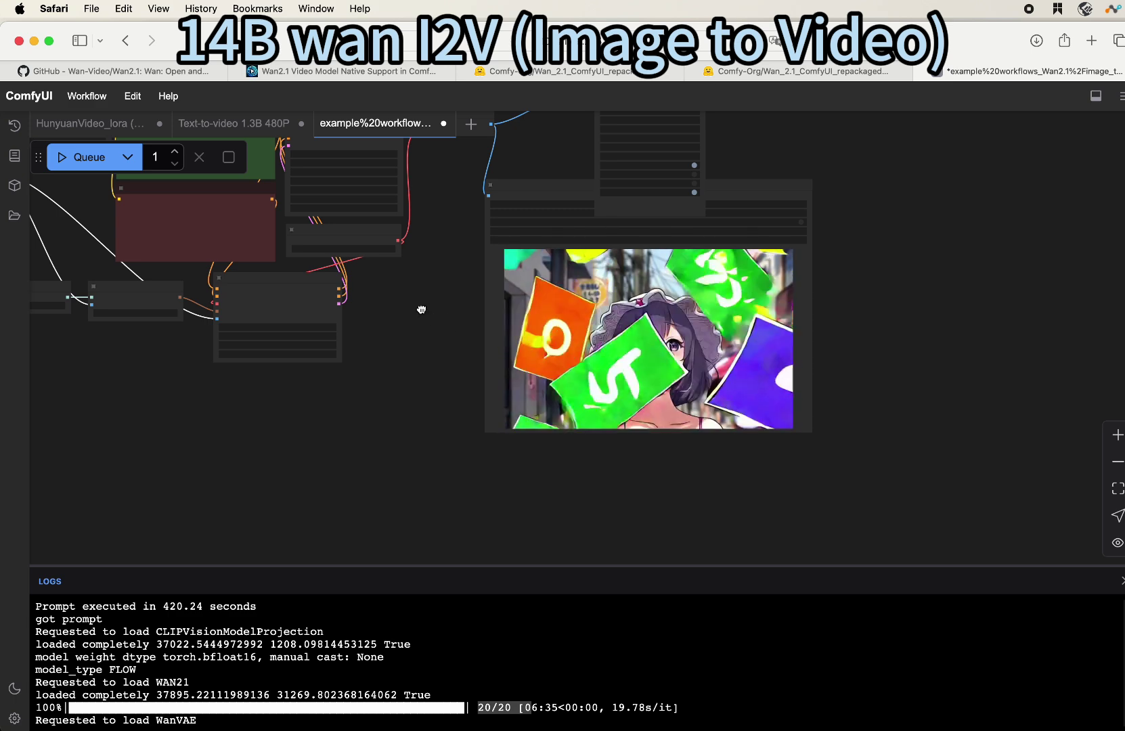
pyautogui.moveTo(422, 312); pyautogui.dragTo(577, 350)
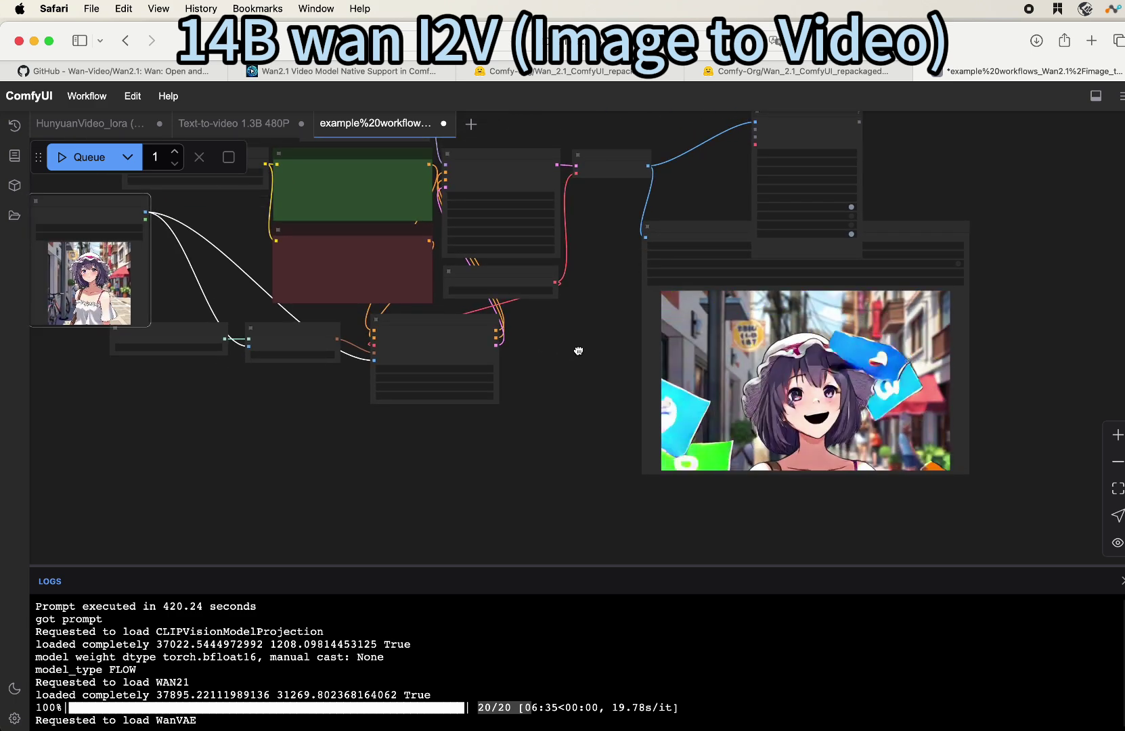
pyautogui.moveTo(578, 350); pyautogui.dragTo(801, 474)
pyautogui.scroll(5, 437, 369)
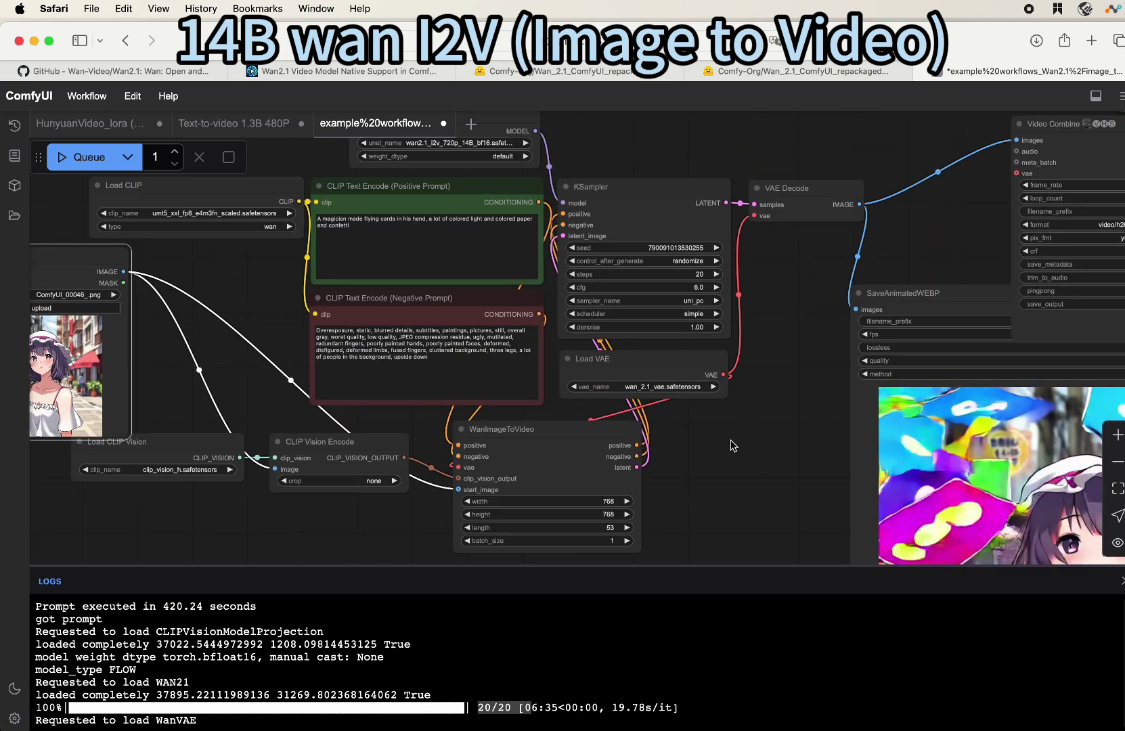
pyautogui.hscroll(-5, 426, 306)
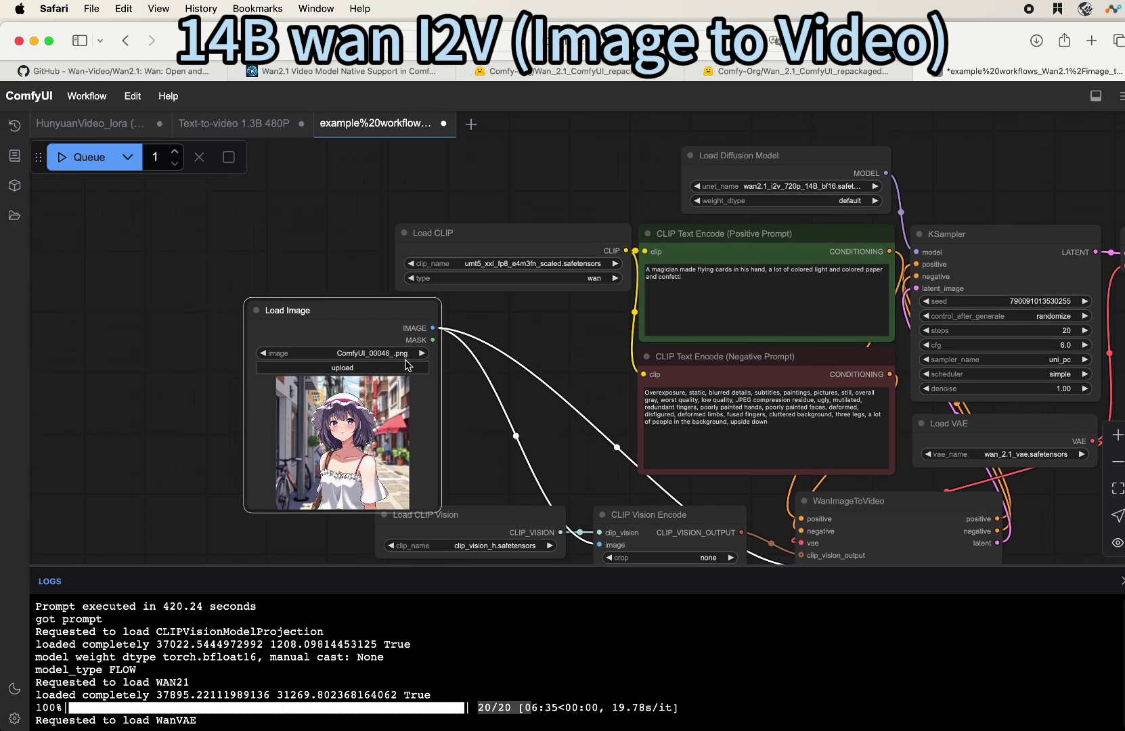